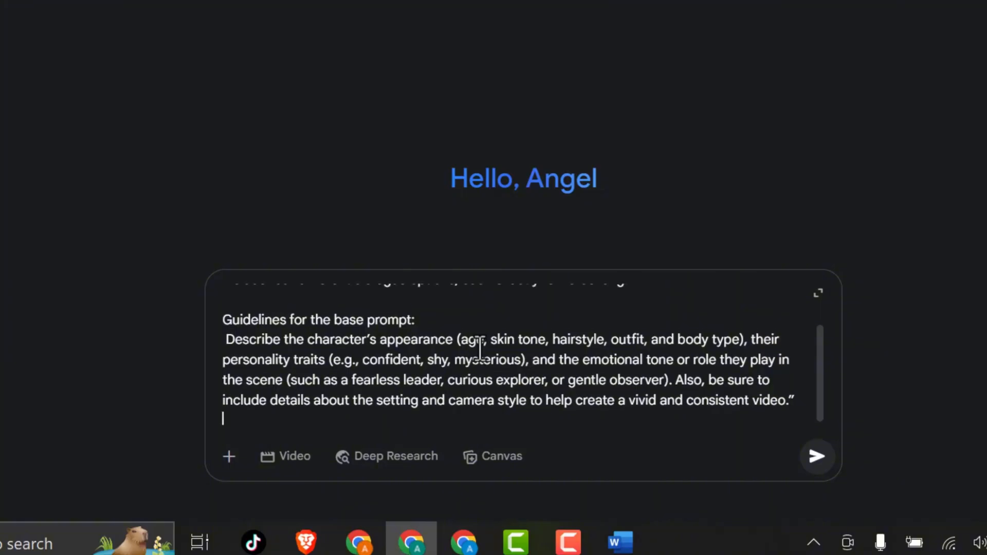
Review and submit the request for a base prompt about a 24-year-old American vlogger touring South African game parks, with four 13-word dialogue options.
{"action": "scroll", "coordinate": [481, 346], "scroll_direction": "up", "scroll_amount": 2}
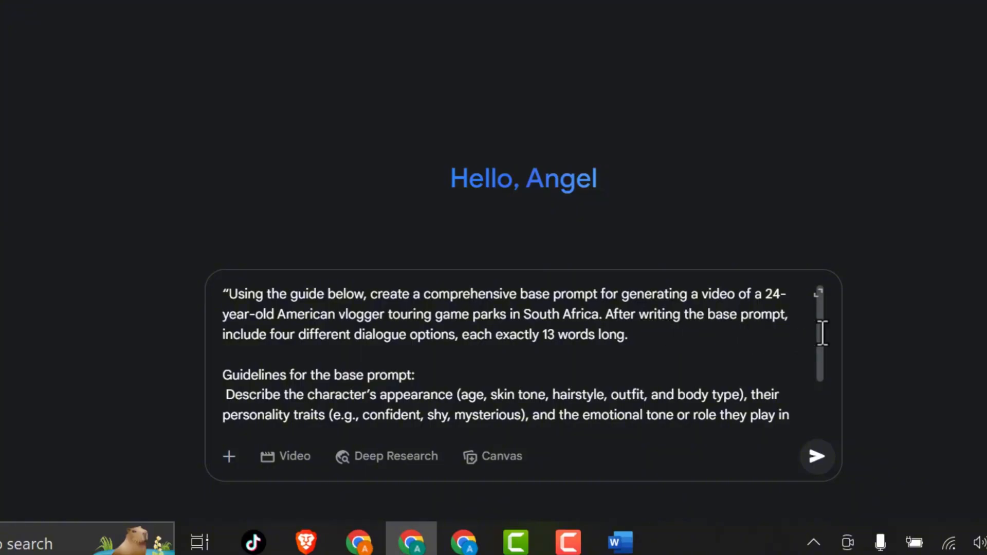
{"action": "scroll", "coordinate": [818, 322], "scroll_direction": "down", "scroll_amount": 1}
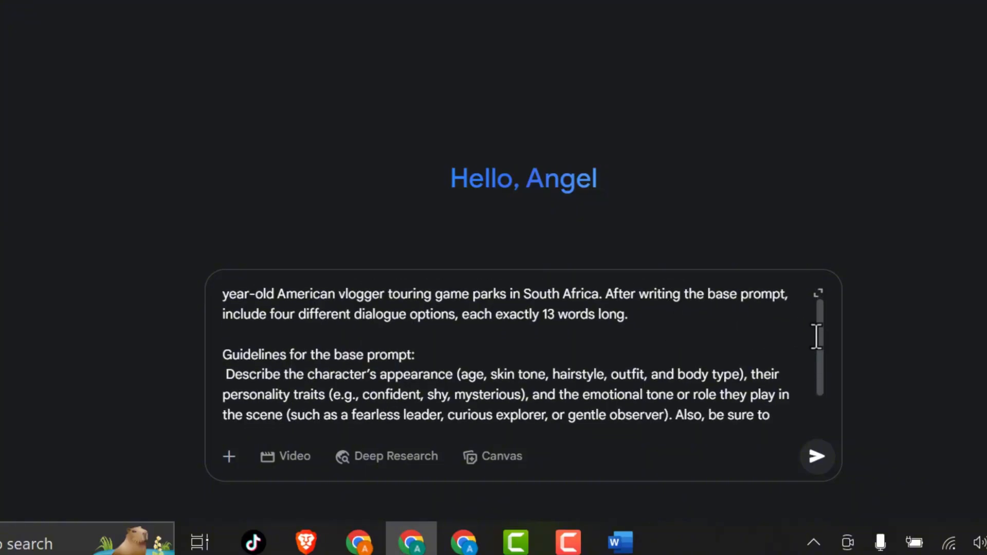
{"action": "scroll", "coordinate": [821, 348], "scroll_direction": "down", "scroll_amount": 2}
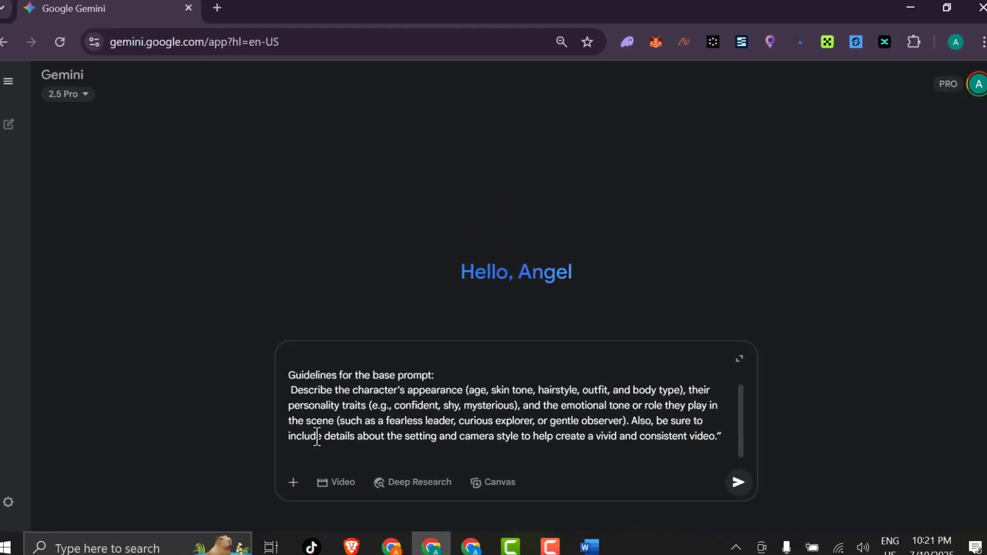
{"action": "left_click", "coordinate": [742, 471]}
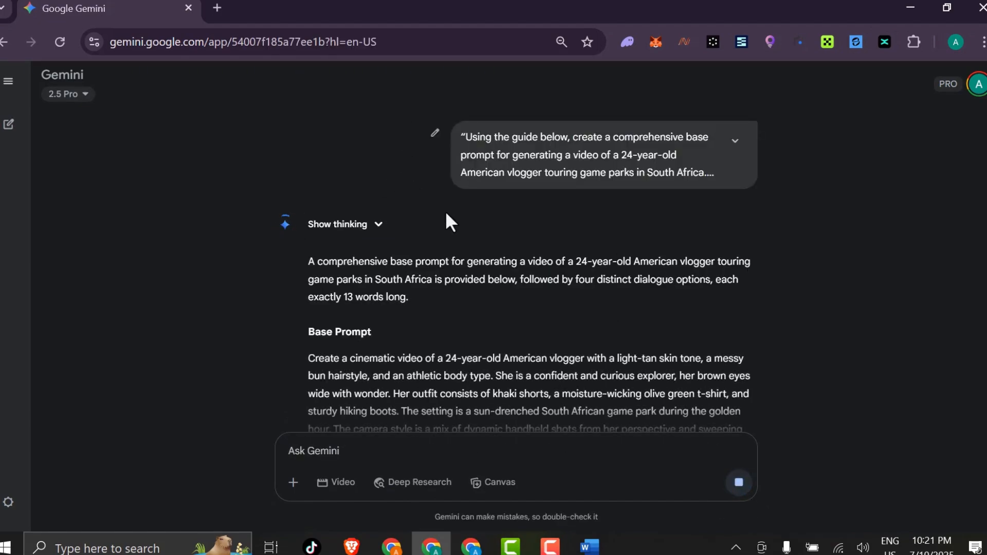
Read through the generated response, covering both the base prompt paragraph and the dialogue options.
{"action": "scroll", "coordinate": [447, 215], "scroll_direction": "down", "scroll_amount": 4}
{"action": "scroll", "coordinate": [755, 263], "scroll_direction": "up", "scroll_amount": 2}
{"action": "scroll", "coordinate": [757, 261], "scroll_direction": "down", "scroll_amount": 2}
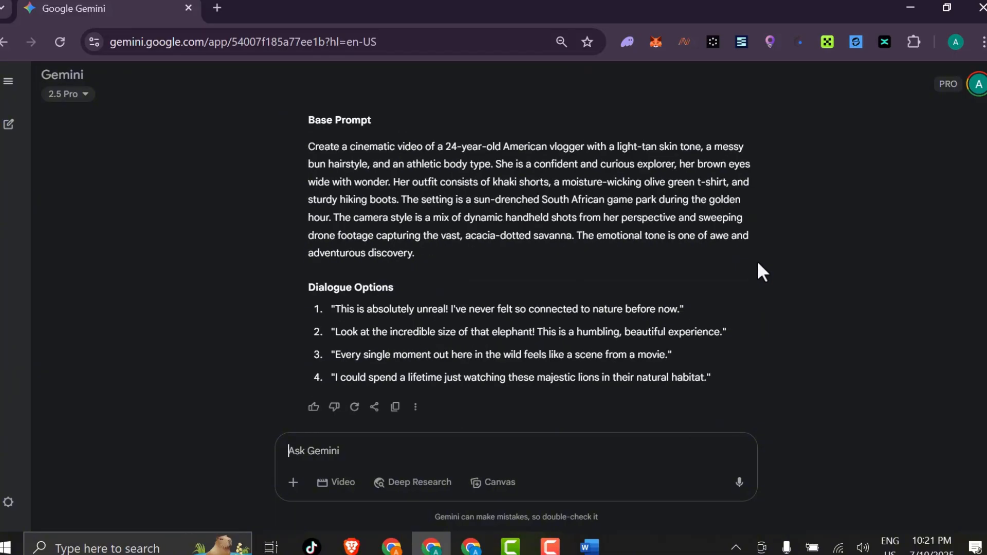
{"action": "scroll", "coordinate": [476, 402], "scroll_direction": "up", "scroll_amount": 2}
{"action": "scroll", "coordinate": [458, 316], "scroll_direction": "up", "scroll_amount": 2}
{"action": "scroll", "coordinate": [460, 310], "scroll_direction": "down", "scroll_amount": 2}
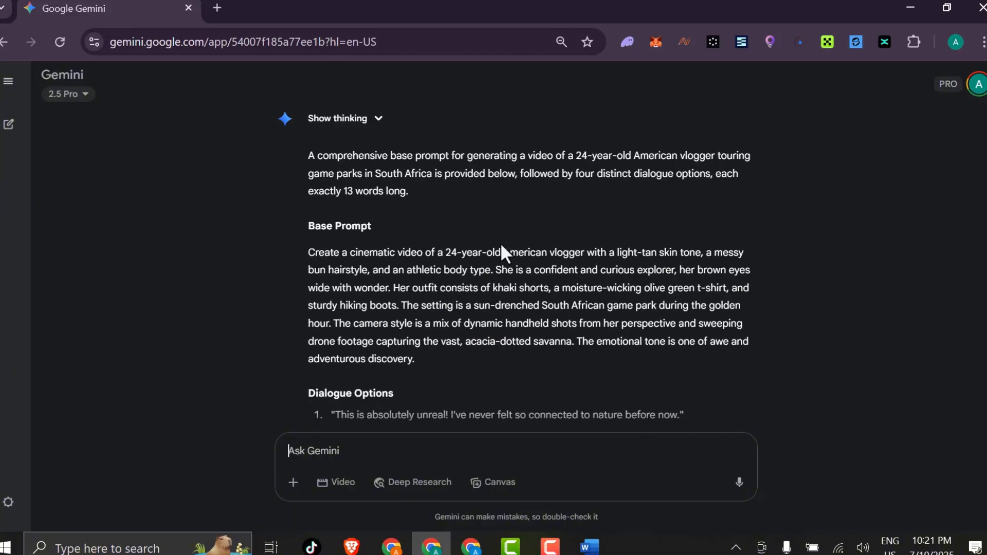
{"action": "scroll", "coordinate": [427, 190], "scroll_direction": "down", "scroll_amount": 2}
{"action": "scroll", "coordinate": [430, 203], "scroll_direction": "up", "scroll_amount": 2}
{"action": "scroll", "coordinate": [517, 366], "scroll_direction": "down", "scroll_amount": 2}
{"action": "scroll", "coordinate": [546, 313], "scroll_direction": "up", "scroll_amount": 2}
{"action": "left_click_drag", "start_coordinate": [437, 363], "coordinate": [293, 237]}
{"action": "left_click", "coordinate": [514, 318]}
{"action": "scroll", "coordinate": [537, 322], "scroll_direction": "down", "scroll_amount": 2}
{"action": "left_click_drag", "start_coordinate": [737, 373], "coordinate": [276, 268]}
{"action": "left_click", "coordinate": [391, 193]}
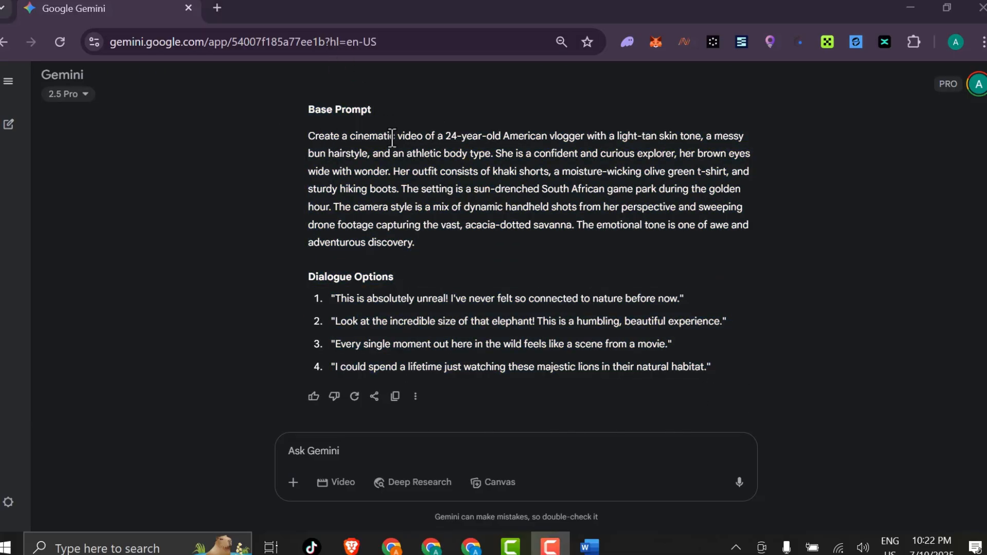
Examine the base prompt's video style, skin tone, personality, eyes, camera style and emotional tone descriptions.
{"action": "double_click", "coordinate": [375, 135]}
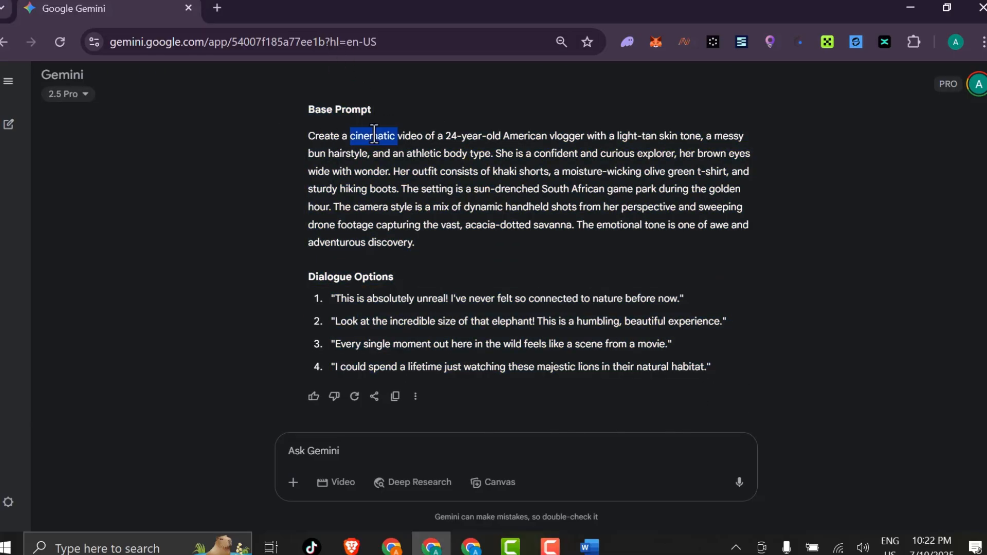
{"action": "left_click_drag", "start_coordinate": [617, 136], "coordinate": [699, 135]}
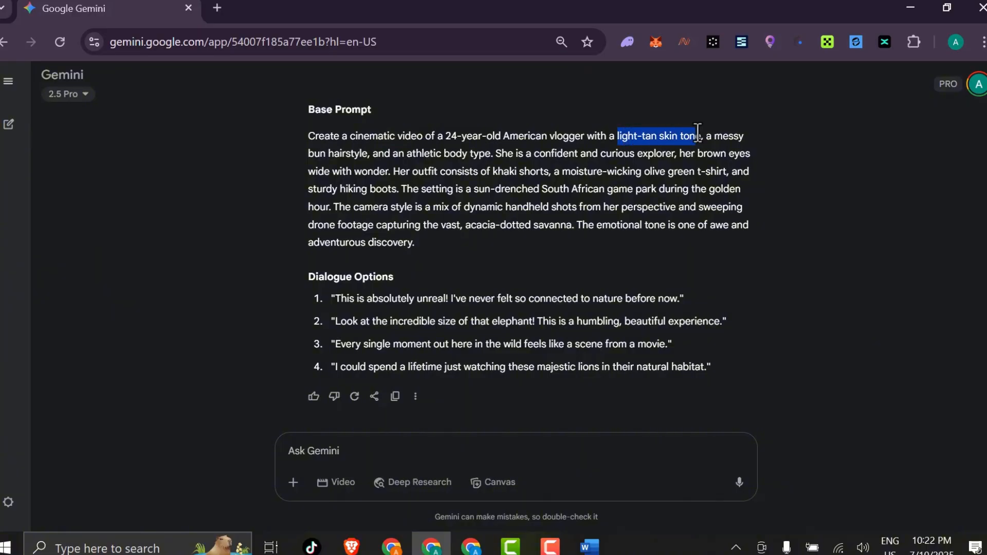
{"action": "left_click", "coordinate": [552, 173]}
{"action": "double_click", "coordinate": [566, 152]}
{"action": "left_click", "coordinate": [711, 155]}
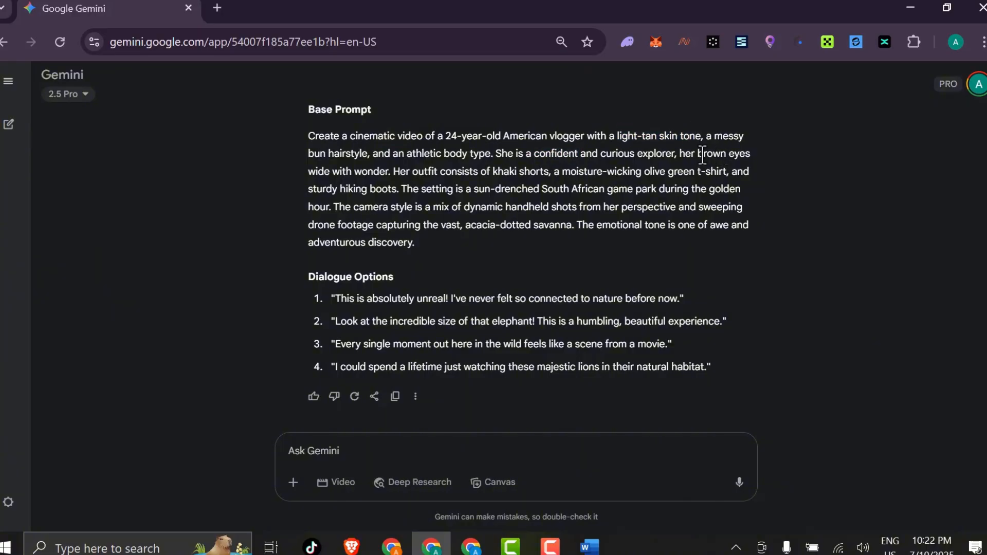
{"action": "double_click", "coordinate": [736, 155]}
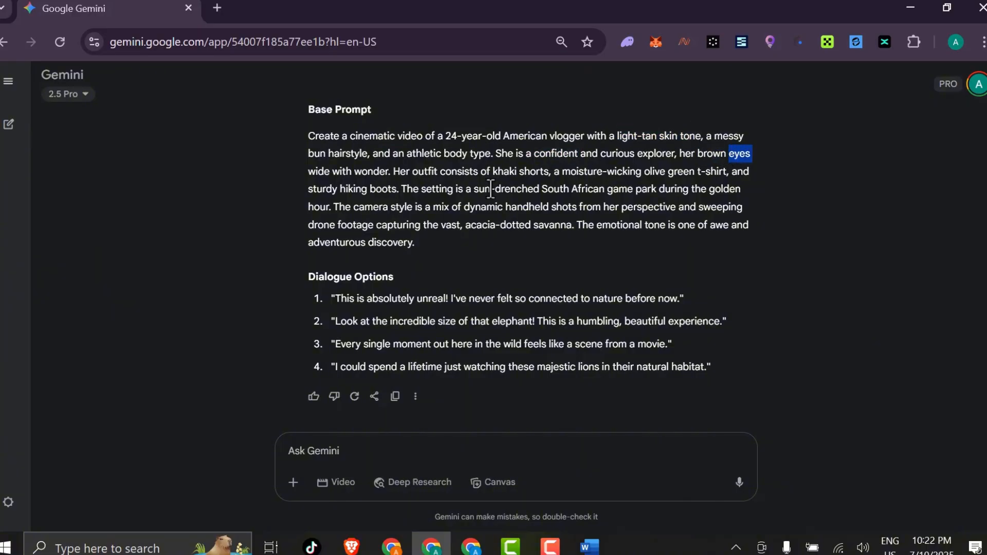
{"action": "left_click_drag", "start_coordinate": [352, 208], "coordinate": [459, 225]}
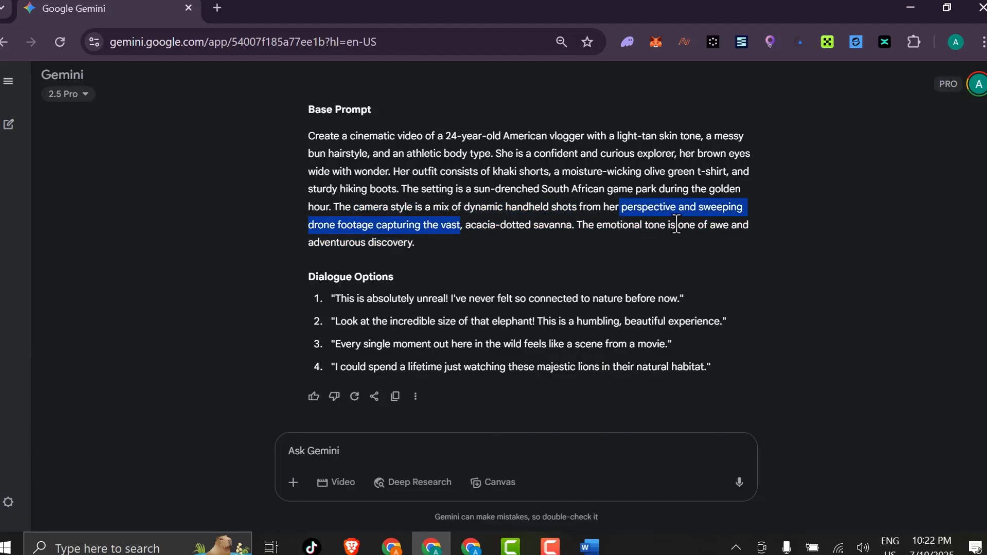
{"action": "left_click", "coordinate": [728, 226]}
{"action": "scroll", "coordinate": [414, 273], "scroll_direction": "up", "scroll_amount": 2}
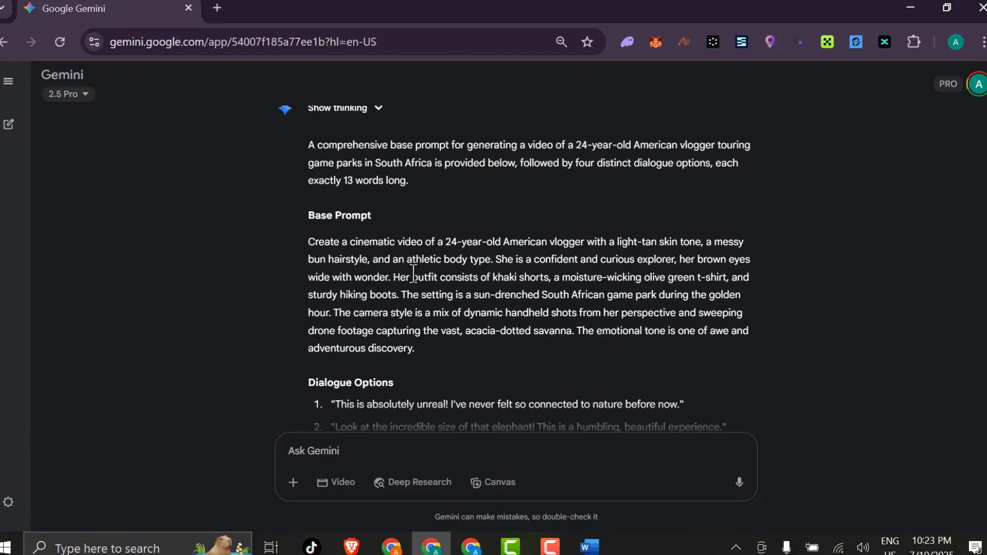
{"action": "scroll", "coordinate": [514, 262], "scroll_direction": "down", "scroll_amount": 2}
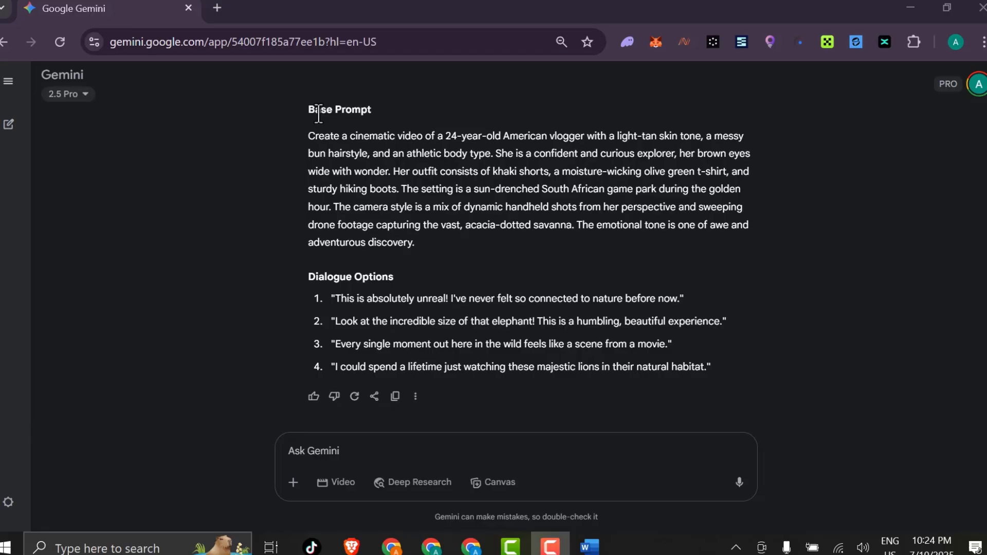
Copy the generated base prompt and dialogue options, try to paste them as plain text into the Word document, and return to Gemini.
{"action": "left_click_drag", "start_coordinate": [318, 114], "coordinate": [731, 391]}
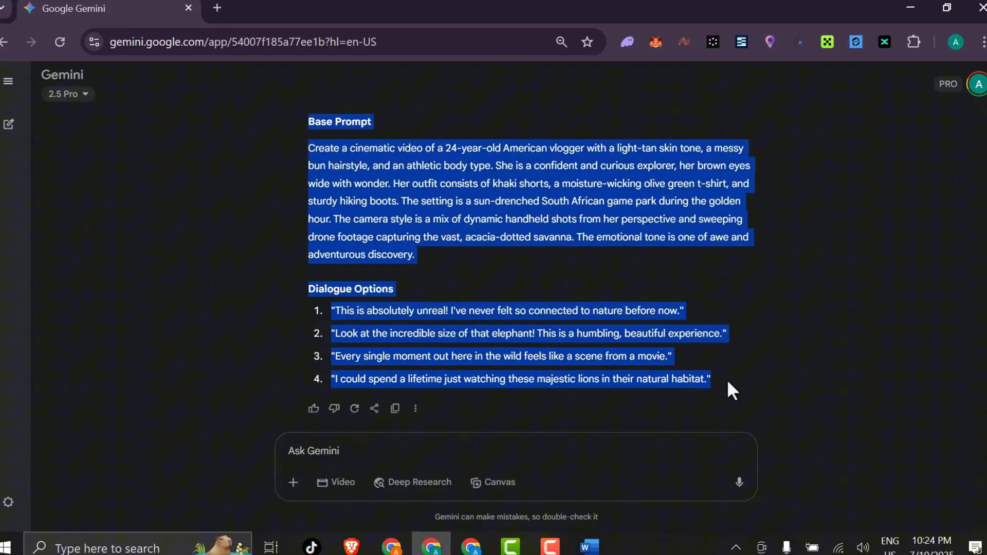
{"action": "right_click", "coordinate": [488, 226]}
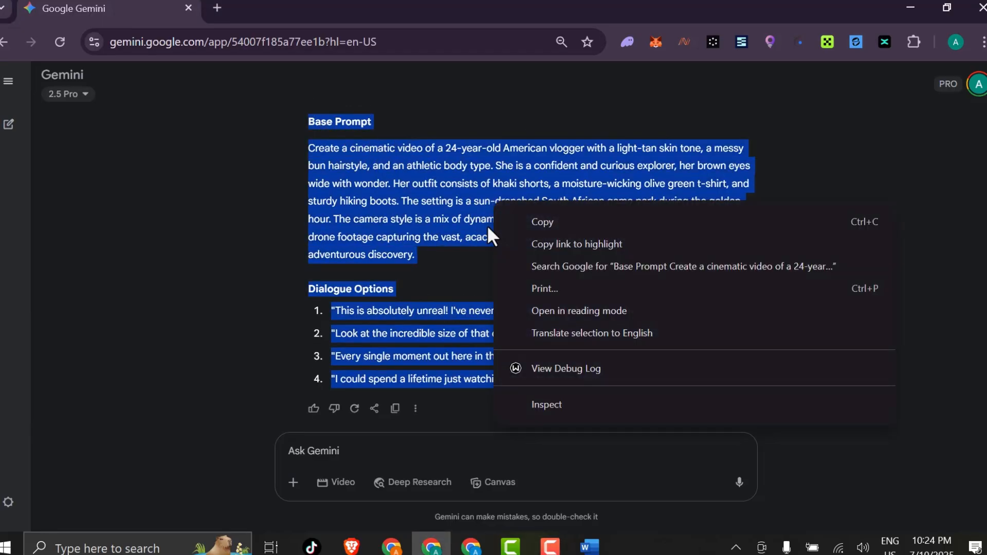
{"action": "left_click", "coordinate": [566, 217]}
{"action": "left_click", "coordinate": [590, 546]}
{"action": "left_click", "coordinate": [357, 299]}
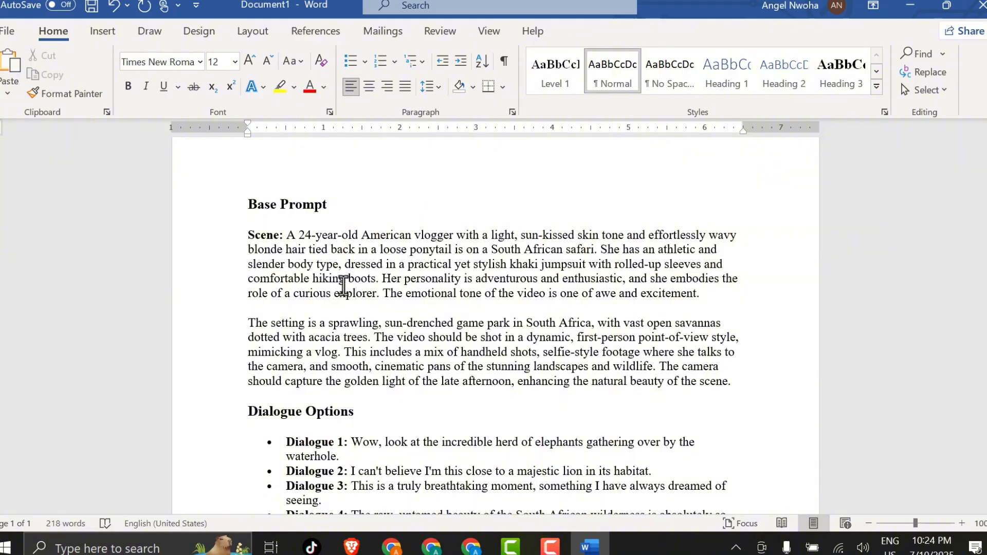
{"action": "scroll", "coordinate": [344, 286], "scroll_direction": "down", "scroll_amount": 1}
{"action": "right_click", "coordinate": [388, 247]}
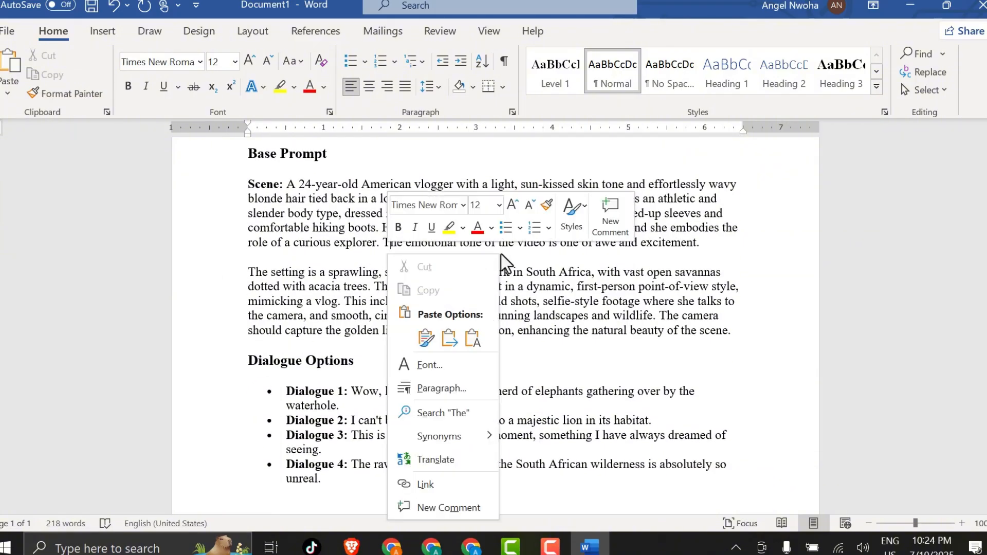
{"action": "left_click", "coordinate": [472, 337]}
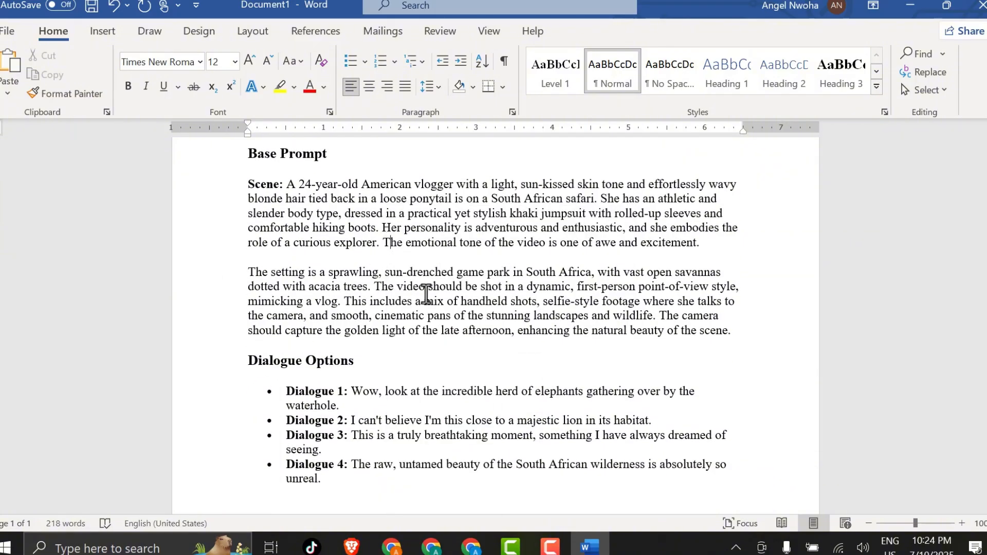
{"action": "scroll", "coordinate": [389, 292], "scroll_direction": "up", "scroll_amount": 2}
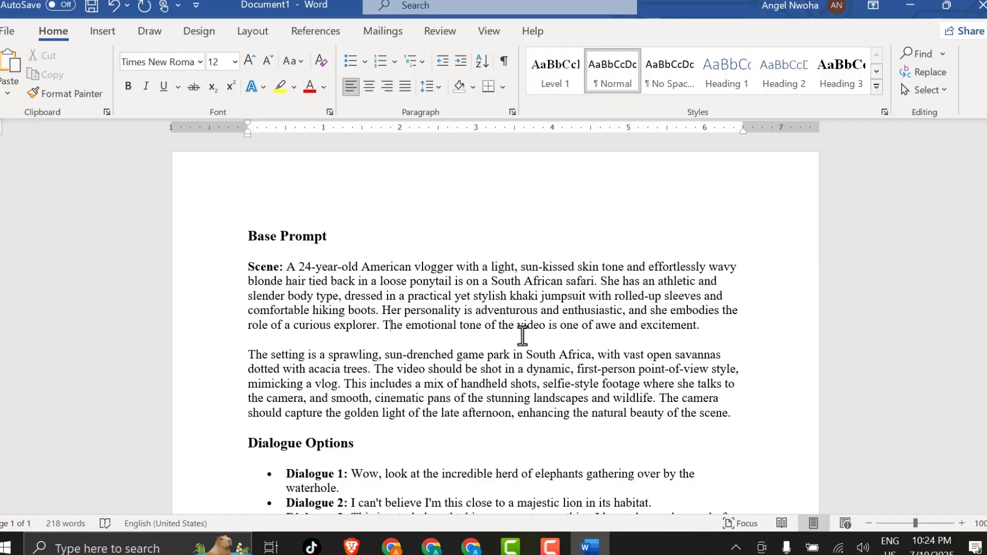
{"action": "left_click", "coordinate": [431, 547]}
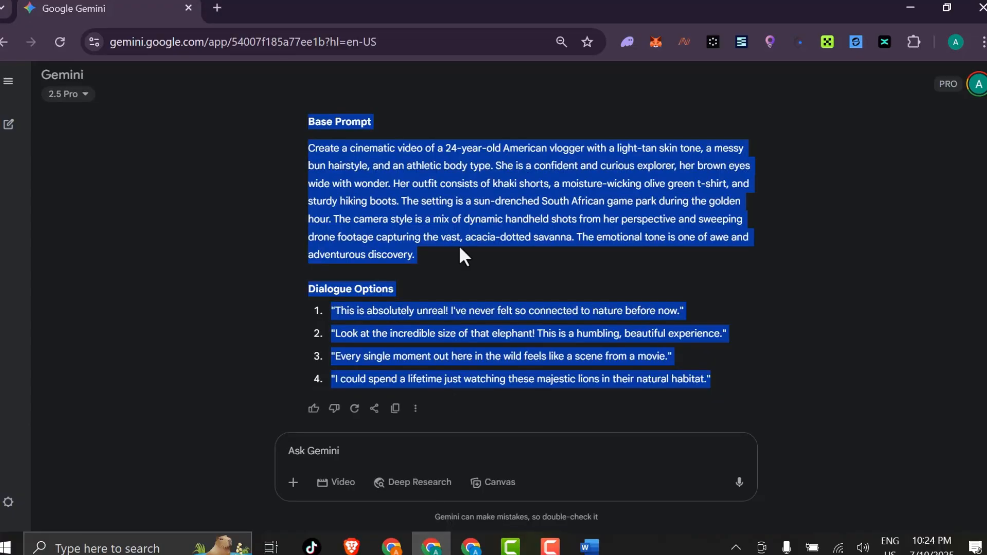
{"action": "left_click", "coordinate": [439, 225]}
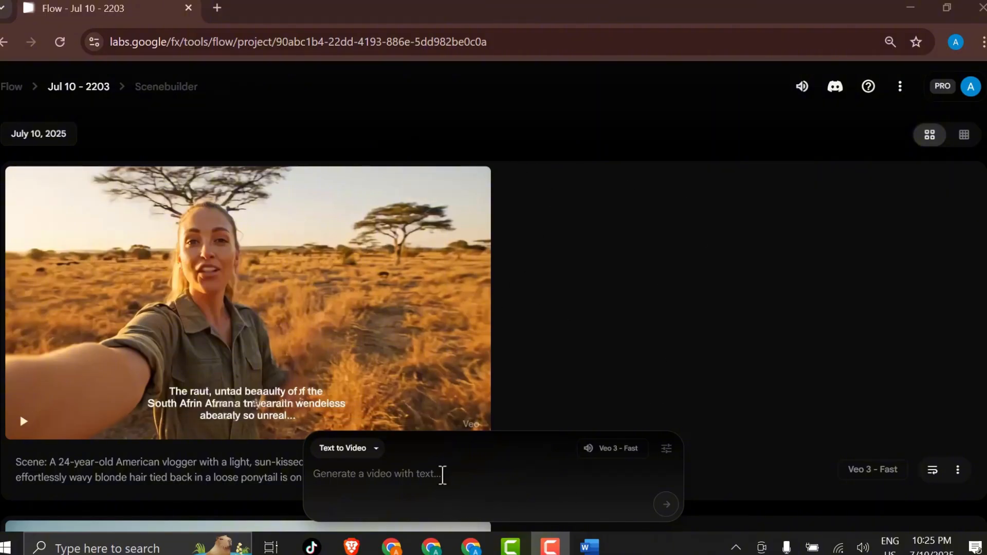
Choose Text to Video as the generation mode for the new prompt in the Flow project.
{"action": "left_click", "coordinate": [442, 475]}
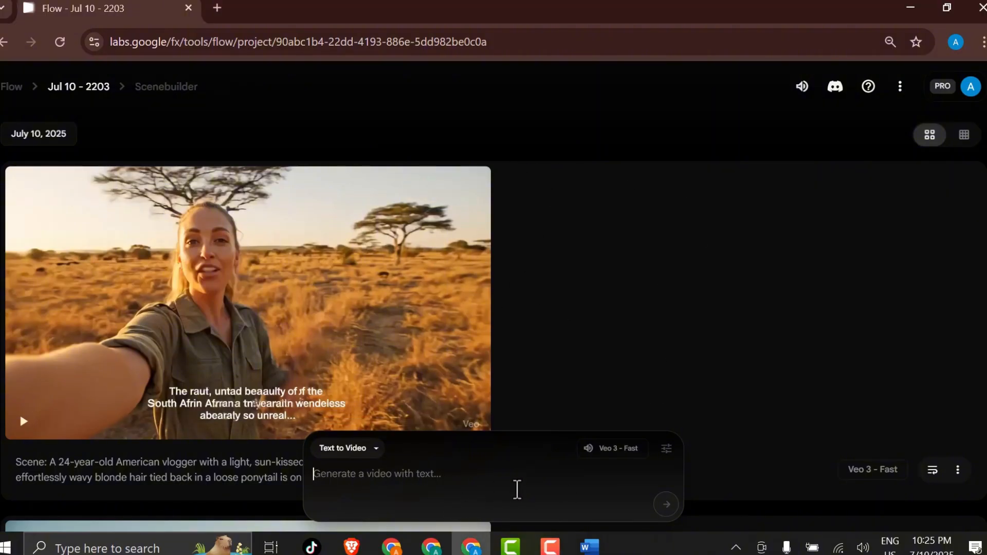
{"action": "left_click", "coordinate": [376, 449]}
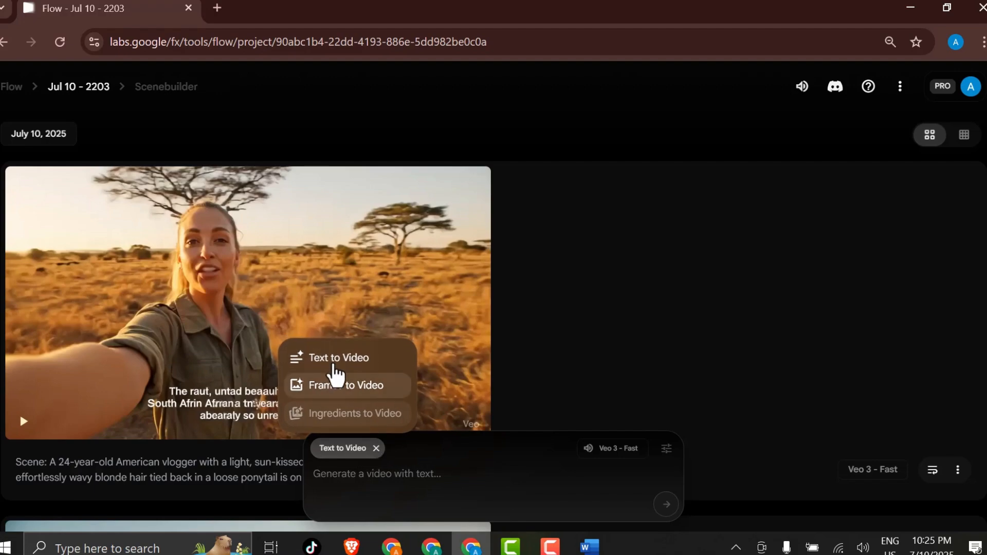
{"action": "left_click", "coordinate": [358, 366]}
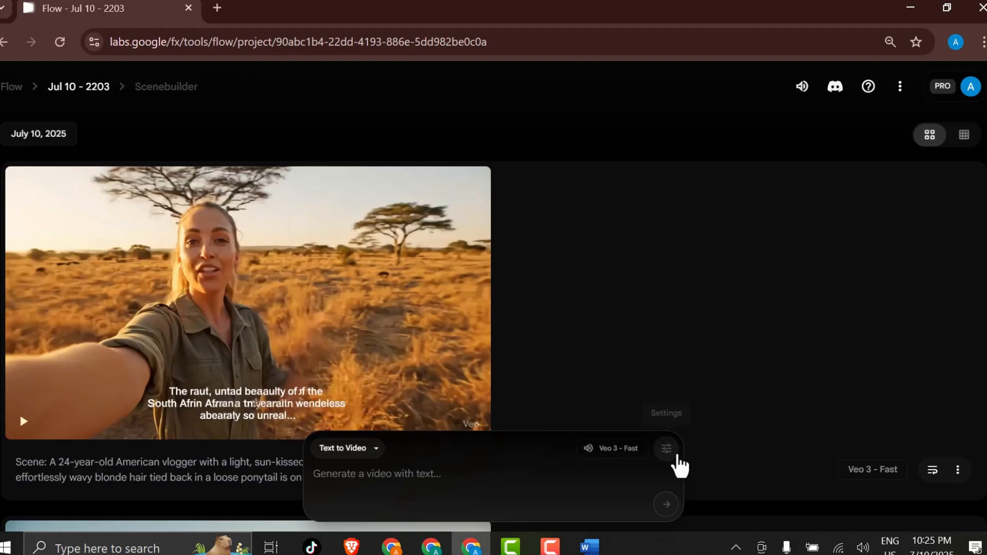
Switch the generation model to Veo 3 - Quality and back to Veo 3 - Fast, then close the settings.
{"action": "left_click", "coordinate": [667, 449]}
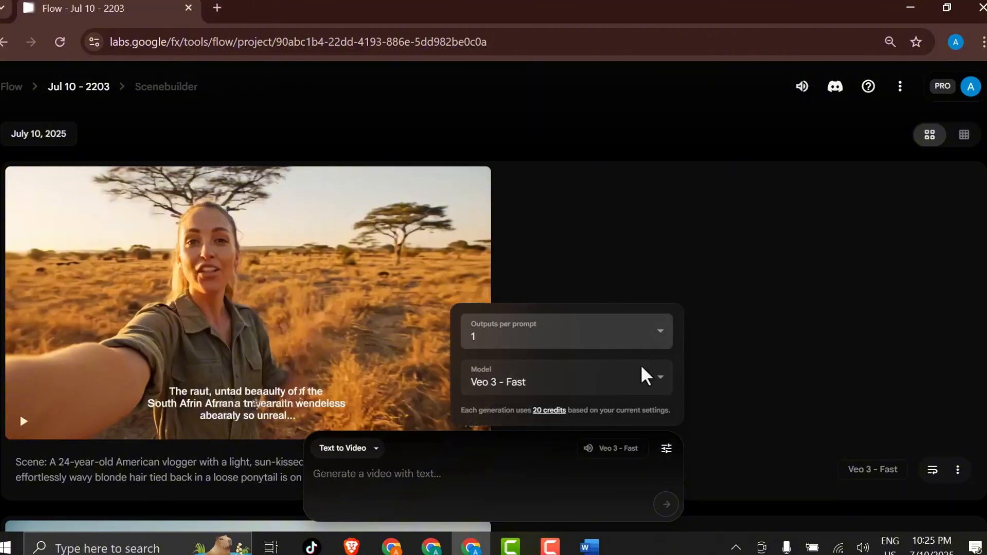
{"action": "left_click", "coordinate": [654, 385]}
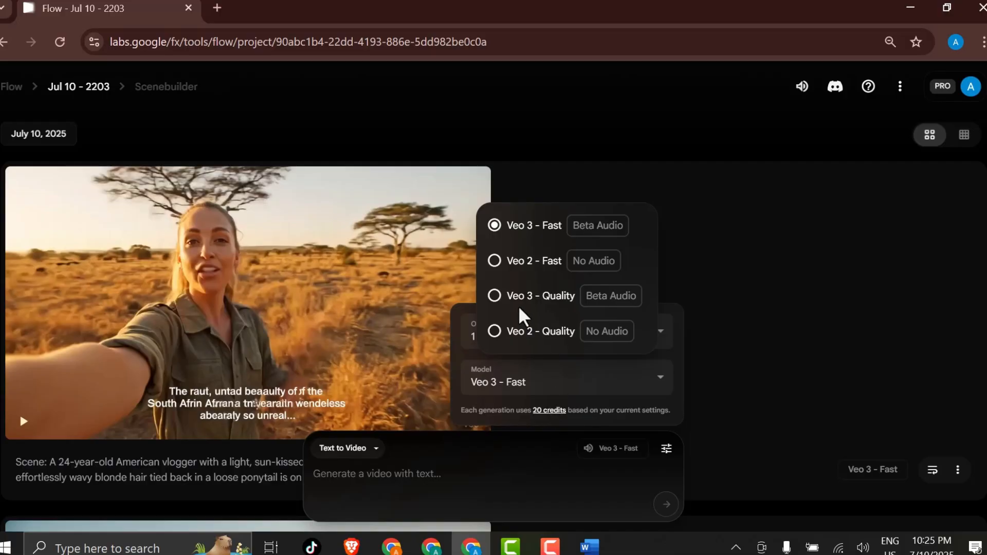
{"action": "left_click", "coordinate": [541, 301]}
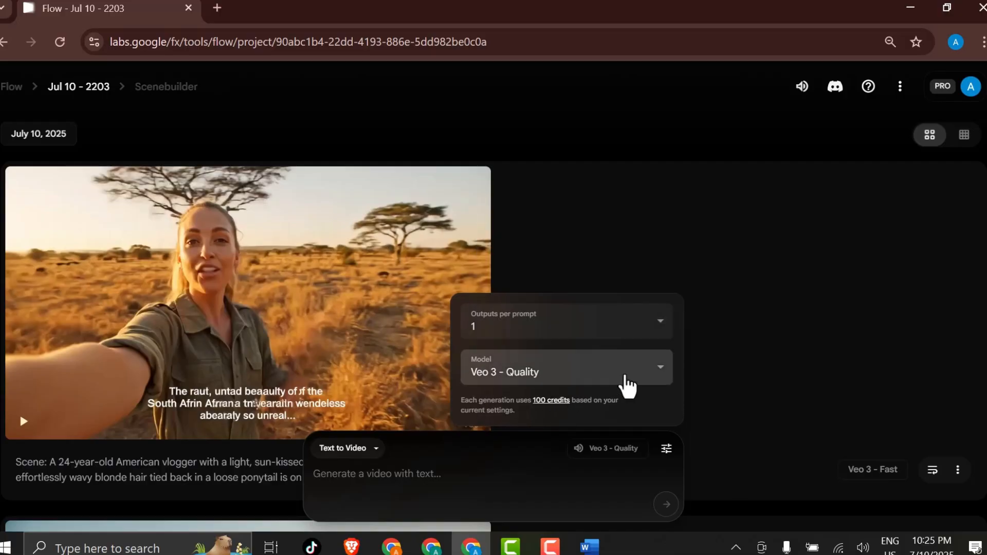
{"action": "left_click", "coordinate": [625, 382]}
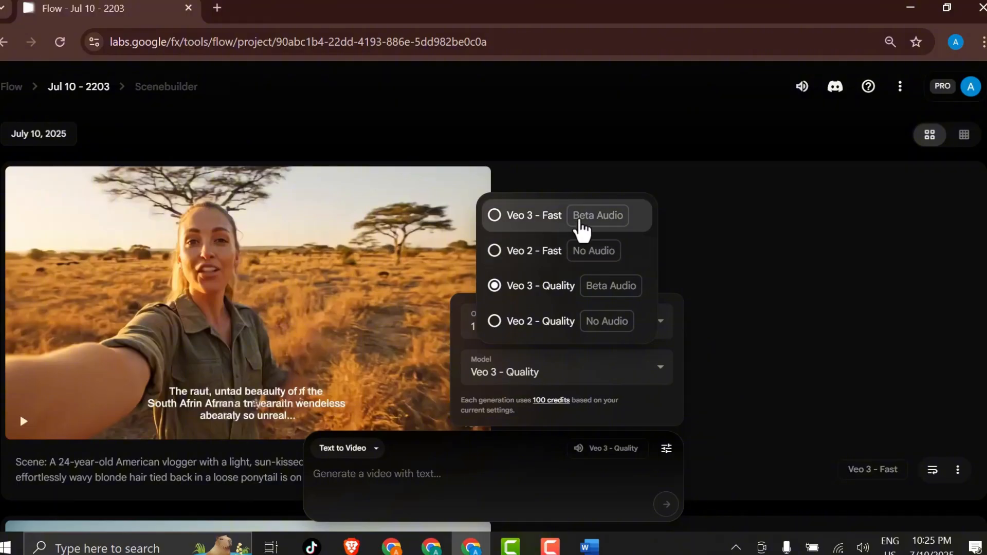
{"action": "left_click", "coordinate": [558, 218]}
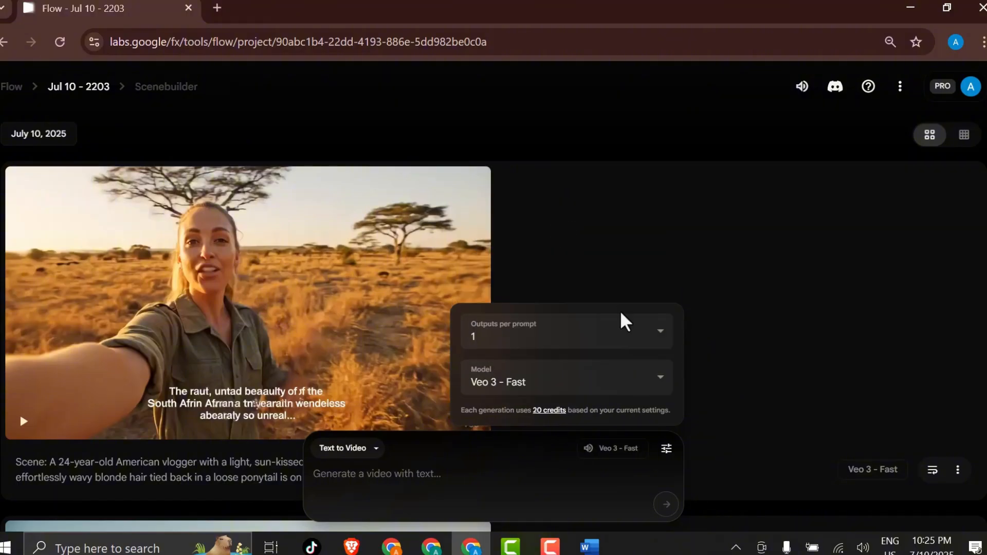
{"action": "left_click", "coordinate": [391, 477]}
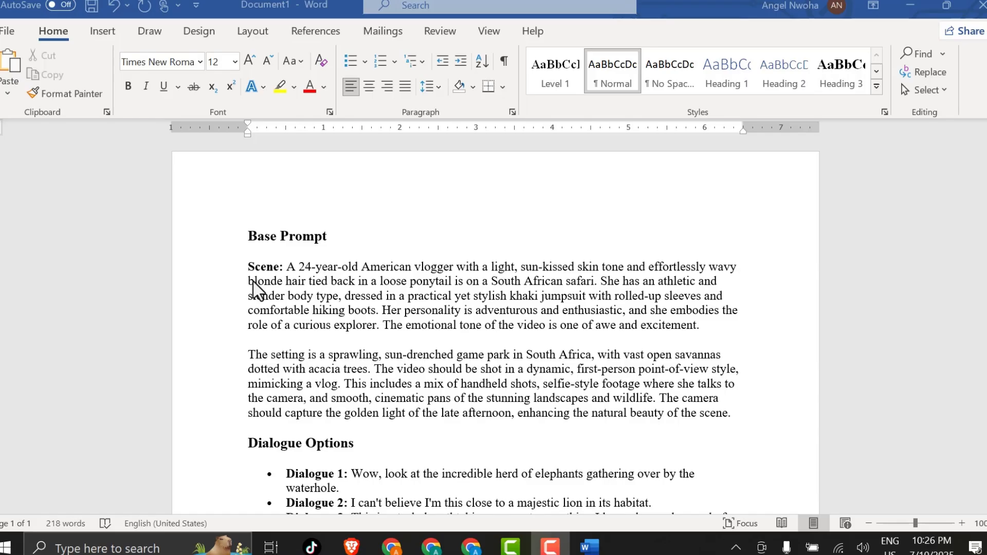
Copy the scene and setting paragraphs under Base Prompt in Word and paste them into Flow's video prompt.
{"action": "left_click", "coordinate": [249, 266]}
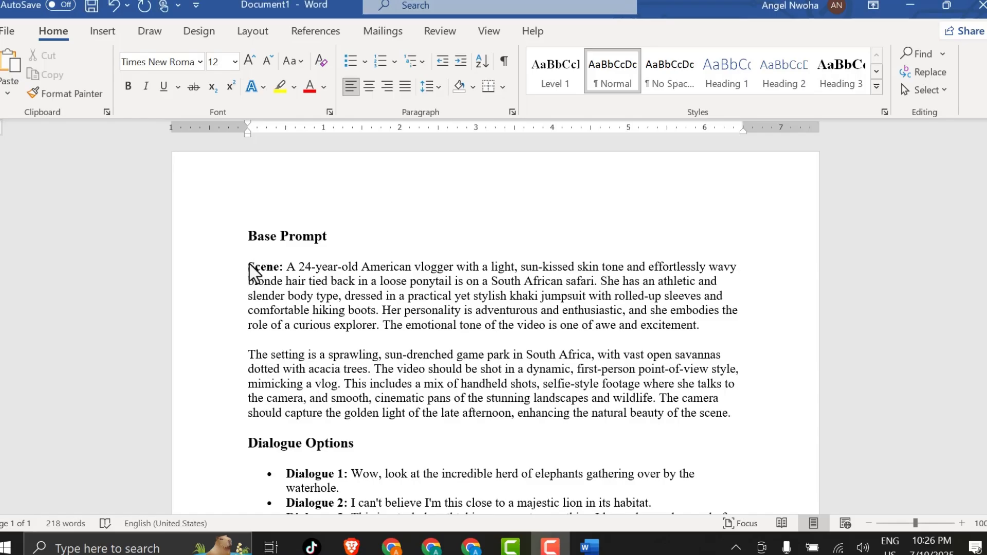
{"action": "left_click_drag", "start_coordinate": [249, 269], "coordinate": [739, 408]}
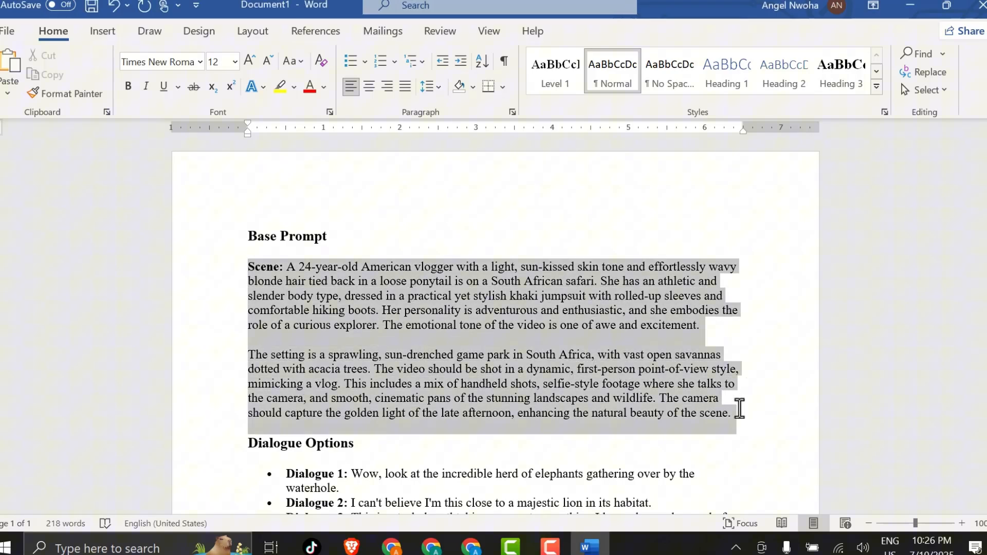
{"action": "right_click", "coordinate": [462, 350]}
{"action": "left_click", "coordinate": [502, 97]}
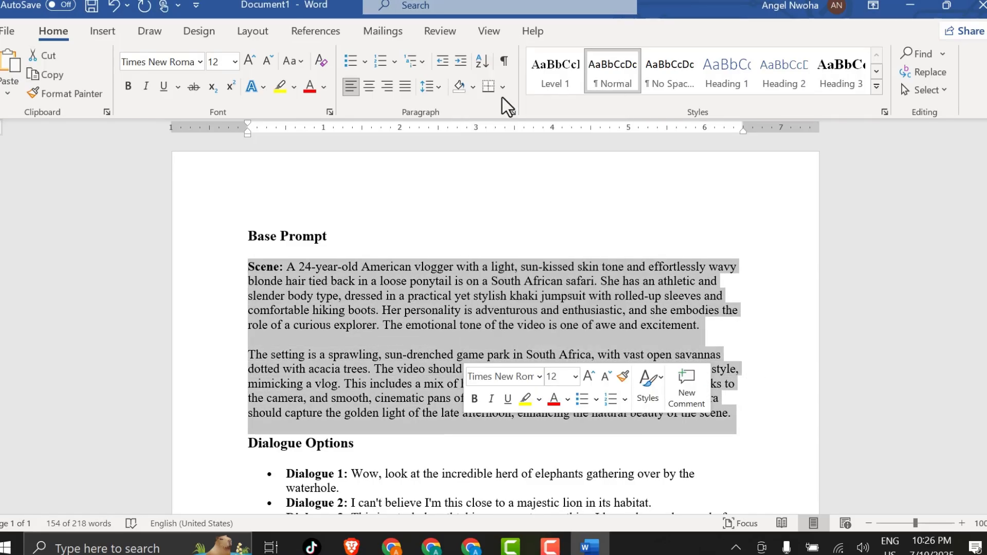
{"action": "left_click", "coordinate": [471, 547]}
{"action": "right_click", "coordinate": [458, 484]}
{"action": "left_click", "coordinate": [489, 306]}
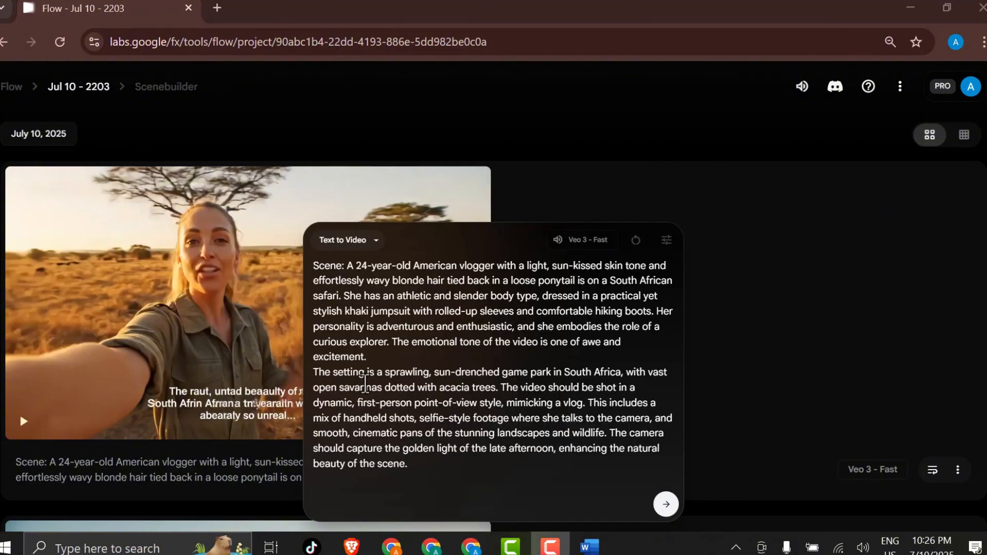
Add "She Says," after the word "excitement." in the video prompt and separate it from the setting paragraph with blank lines.
{"action": "left_click", "coordinate": [390, 363]}
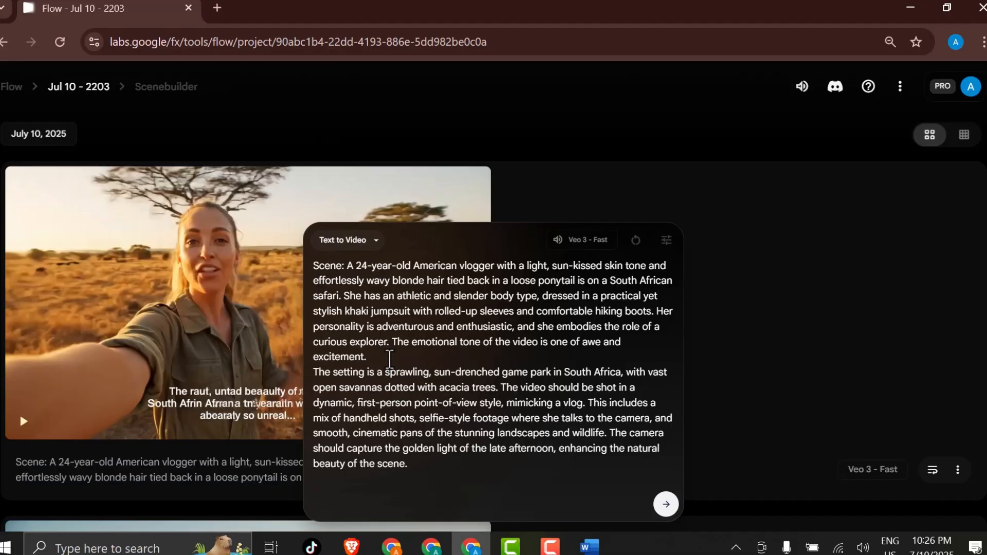
{"action": "left_click_drag", "start_coordinate": [381, 359], "coordinate": [347, 271]}
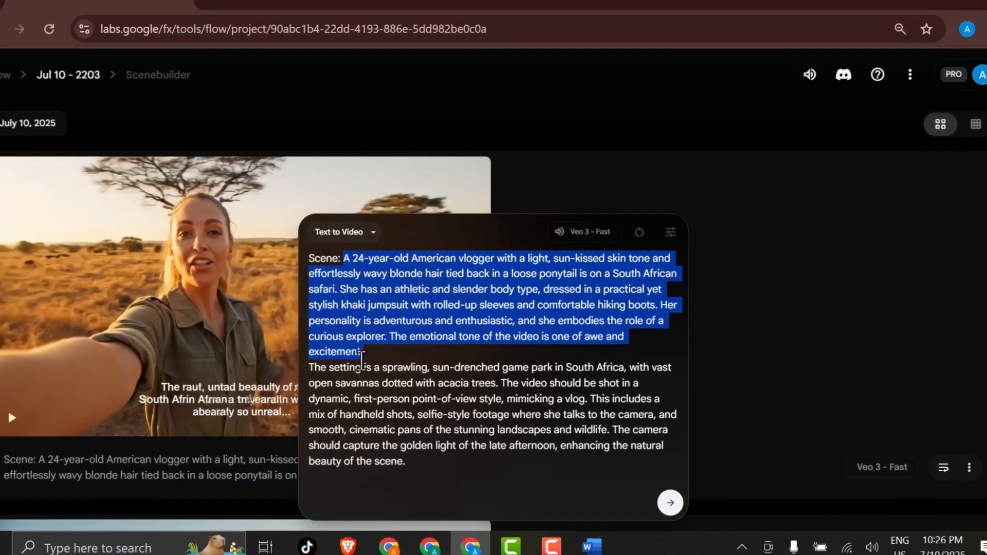
{"action": "left_click", "coordinate": [365, 357]}
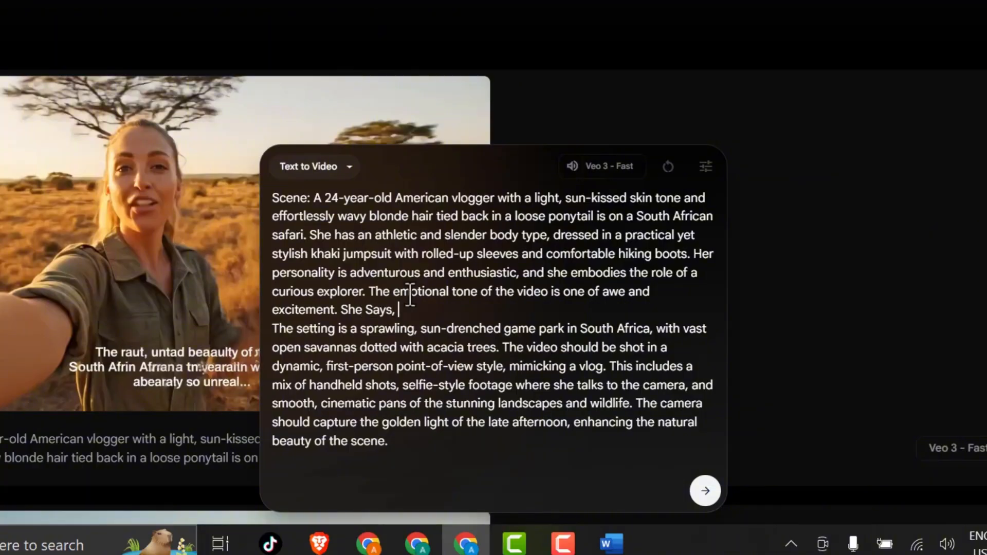
{"action": "left_click_drag", "start_coordinate": [399, 310], "coordinate": [343, 314]}
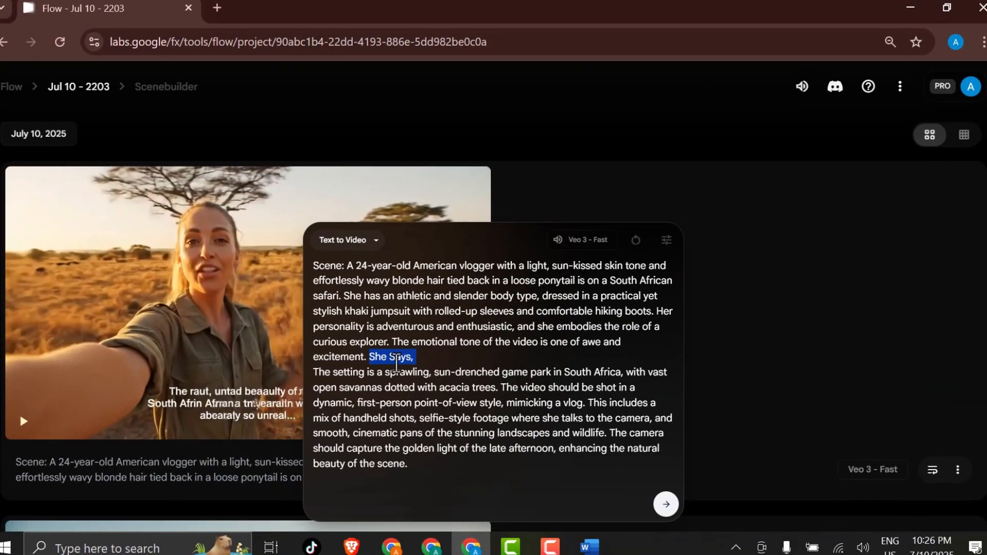
{"action": "left_click", "coordinate": [439, 359]}
{"action": "key", "text": "Return"}
{"action": "key", "text": "Return"}
{"action": "left_click", "coordinate": [443, 322]}
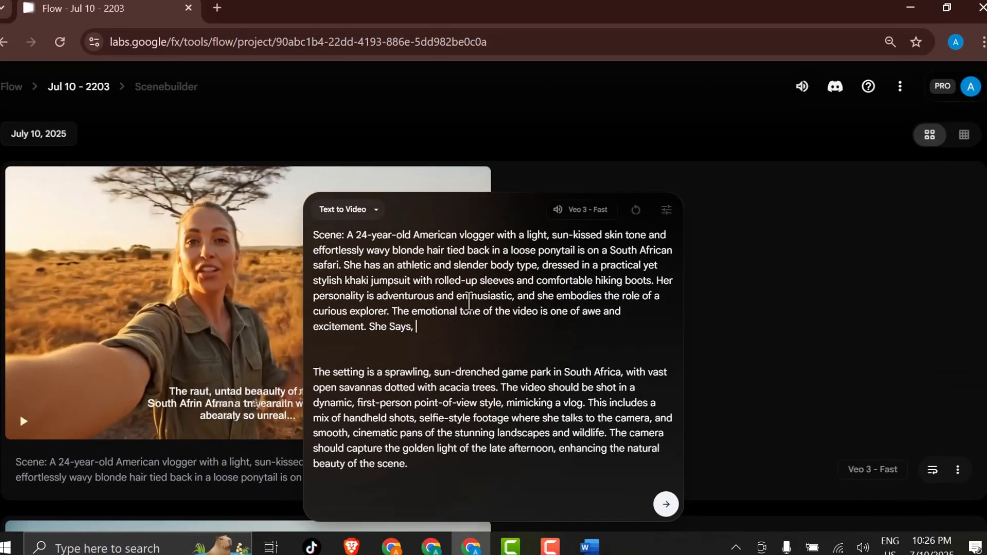
Copy the Dialogue 1 sentence about the herd of elephants from the Word document and return to Flow.
{"action": "key", "text": "alt+Tab"}
{"action": "mouse_move", "coordinate": [351, 422]}
{"action": "left_mouse_down"}
{"action": "mouse_move", "coordinate": [352, 437]}
{"action": "mouse_move", "coordinate": [369, 432]}
{"action": "left_mouse_up"}
{"action": "right_click", "coordinate": [368, 407]}
{"action": "left_click", "coordinate": [350, 423]}
{"action": "left_click", "coordinate": [353, 422]}
{"action": "right_click", "coordinate": [368, 431]}
{"action": "left_click", "coordinate": [401, 103]}
{"action": "key", "text": "alt+Tab"}
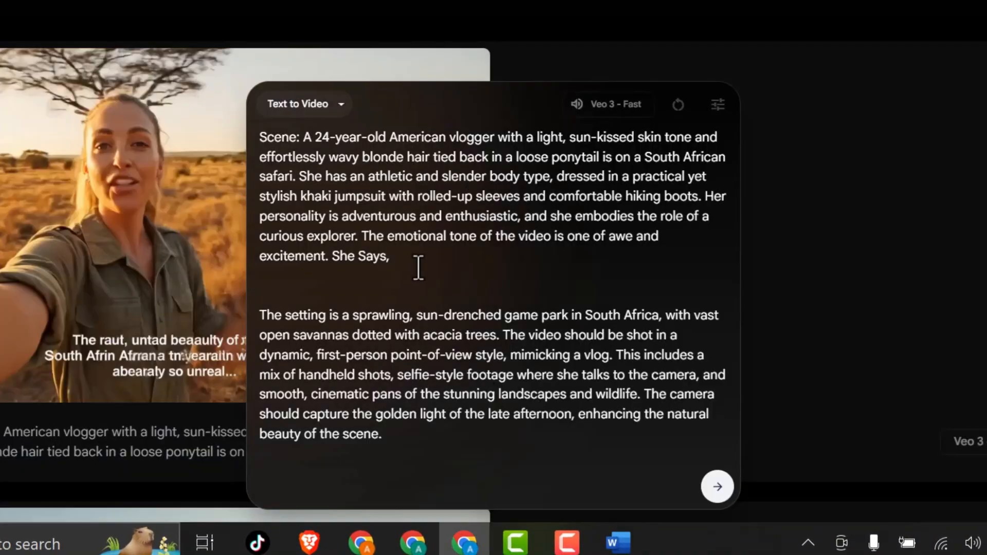
Paste the elephant dialogue in quotation marks after "She Says," and generate the video.
{"action": "left_click", "coordinate": [418, 256]}
{"action": "type", "text": "\"\""}
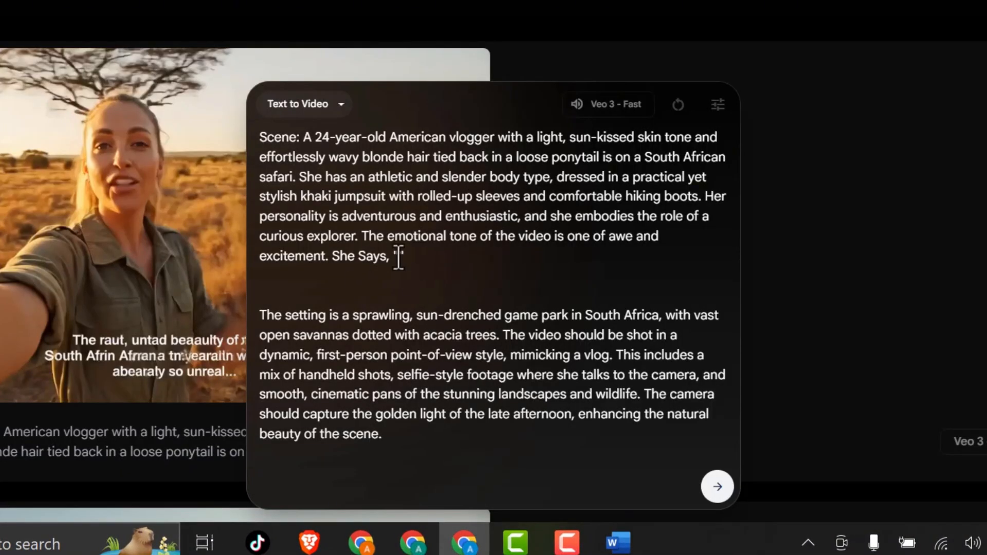
{"action": "right_click", "coordinate": [399, 256]}
{"action": "left_click", "coordinate": [436, 288]}
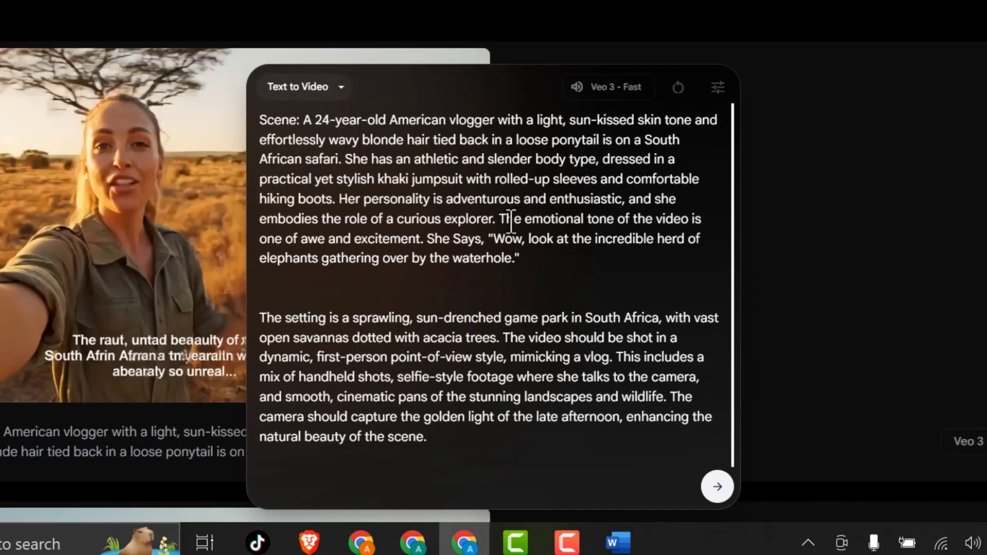
{"action": "left_click_drag", "start_coordinate": [533, 255], "coordinate": [427, 241]}
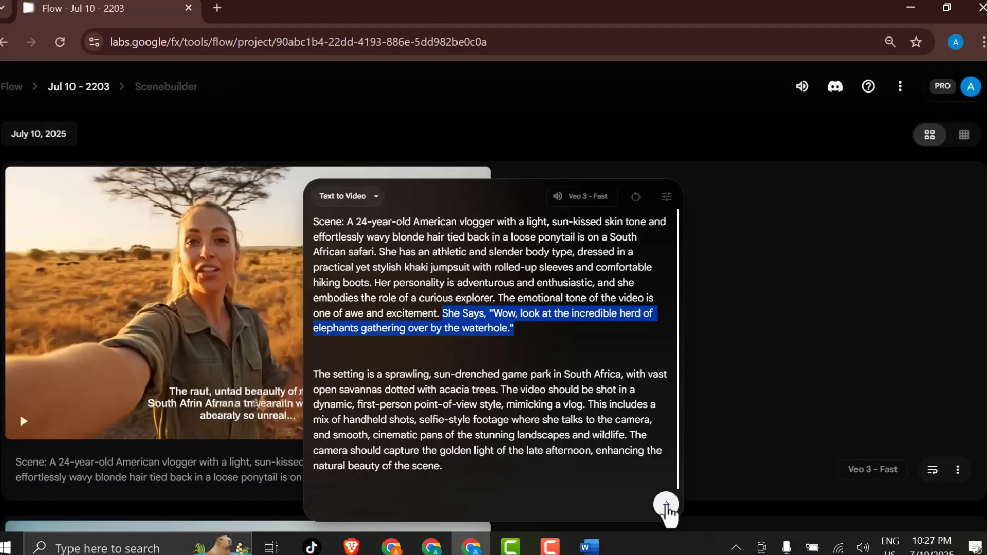
{"action": "left_click", "coordinate": [668, 506]}
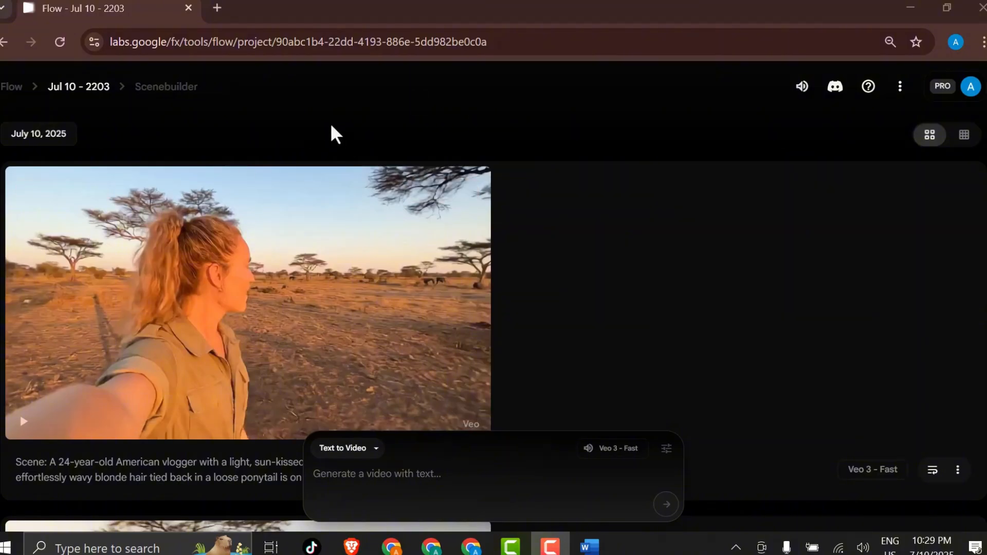
Play the newly generated elephant-dialogue video in full screen.
{"action": "scroll", "coordinate": [452, 205], "scroll_direction": "down", "scroll_amount": 2}
{"action": "scroll", "coordinate": [549, 165], "scroll_direction": "up", "scroll_amount": 2}
{"action": "mouse_move", "coordinate": [431, 211]}
{"action": "left_click", "coordinate": [443, 191]}
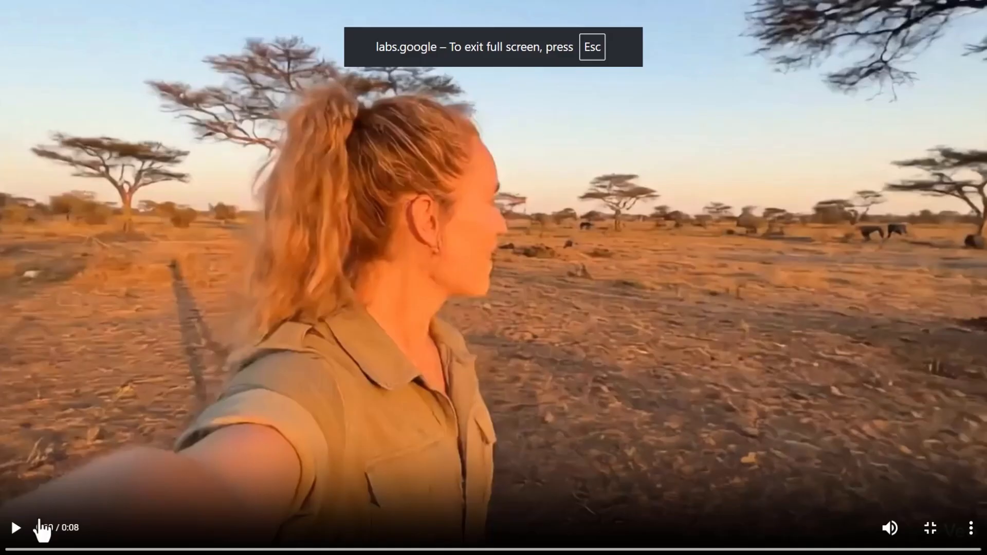
{"action": "left_click", "coordinate": [15, 529]}
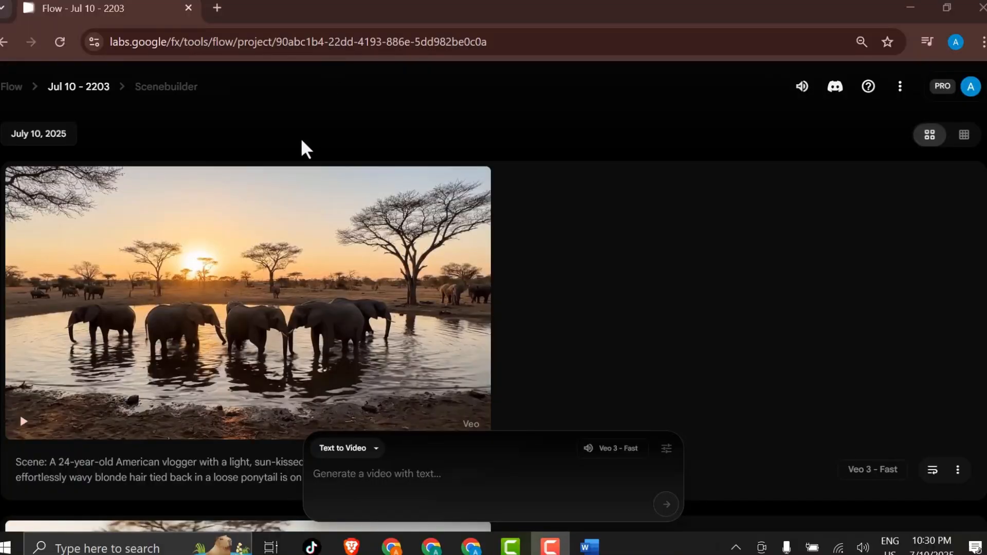
Download the elephant video in Original size (720p).
{"action": "mouse_move", "coordinate": [268, 257]}
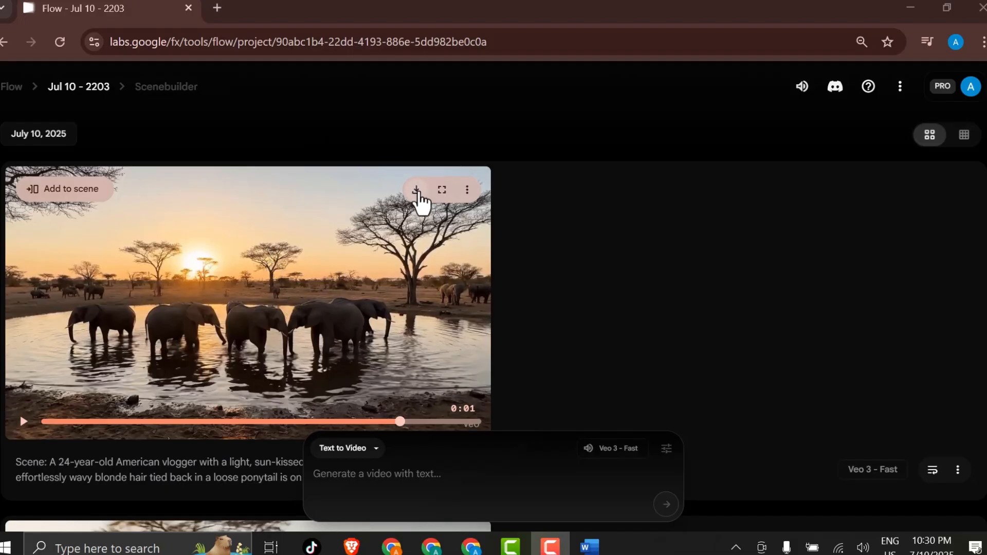
{"action": "left_click", "coordinate": [418, 193]}
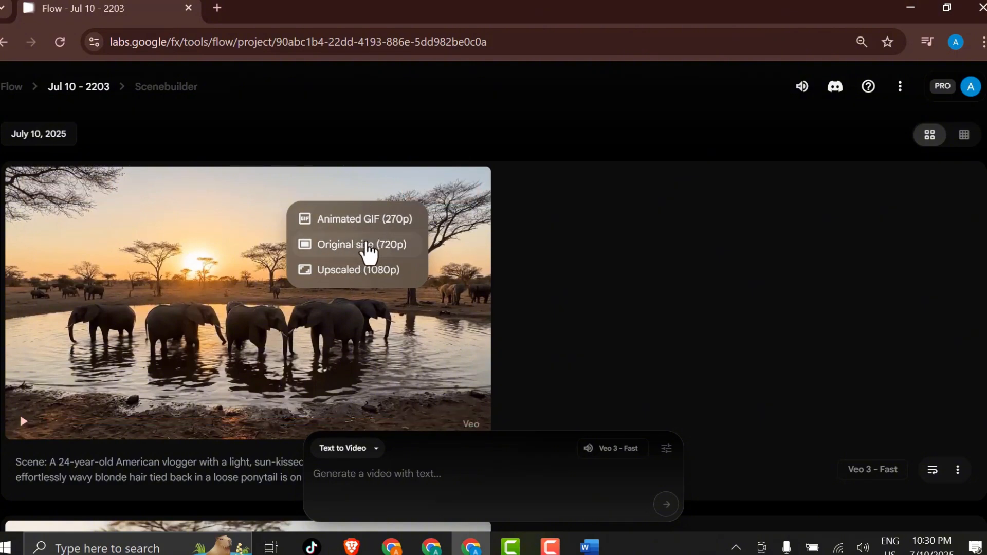
{"action": "left_click", "coordinate": [369, 246]}
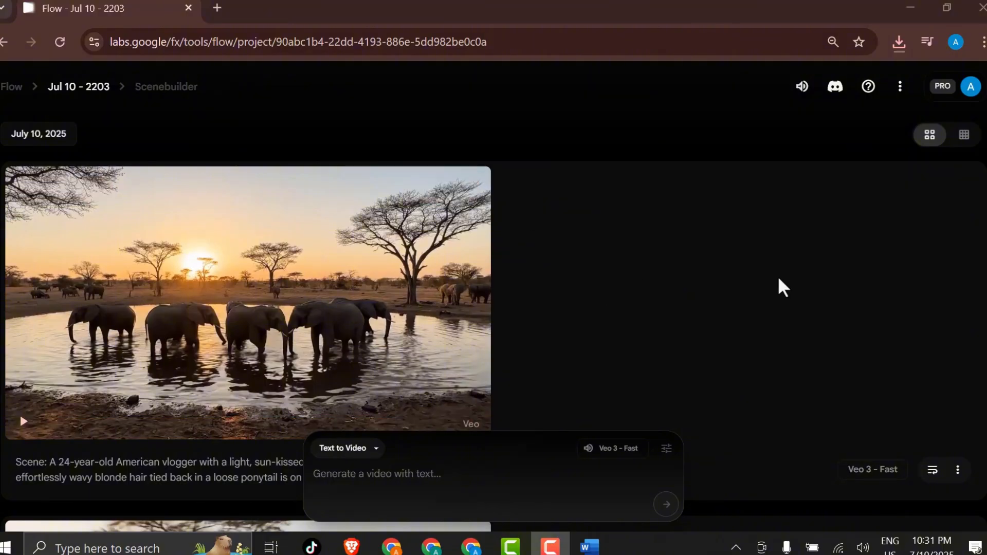
Reuse the elephant video's prompt, copy the Dialogue 2 sentence about the majestic lion from Word, and return to Flow.
{"action": "left_click", "coordinate": [933, 471]}
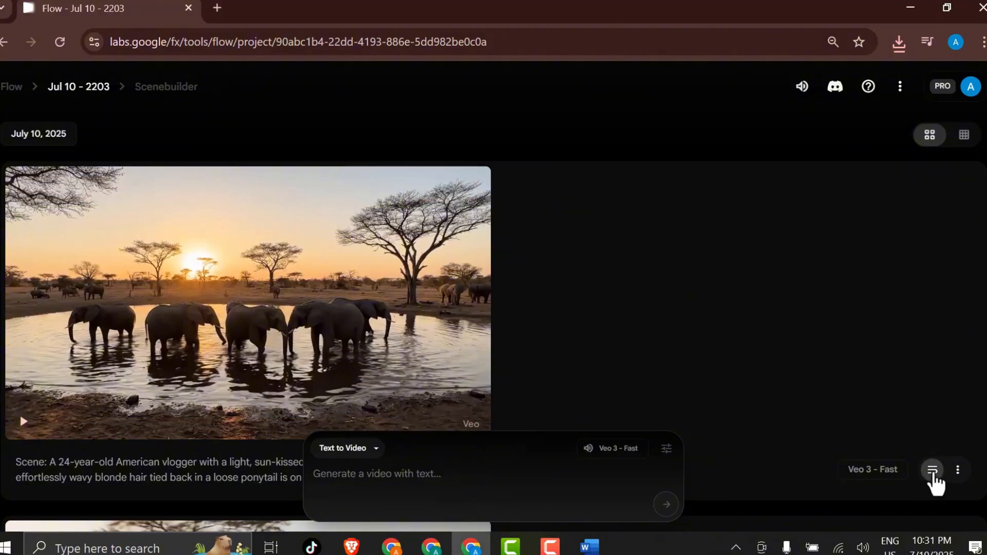
{"action": "left_click", "coordinate": [606, 552]}
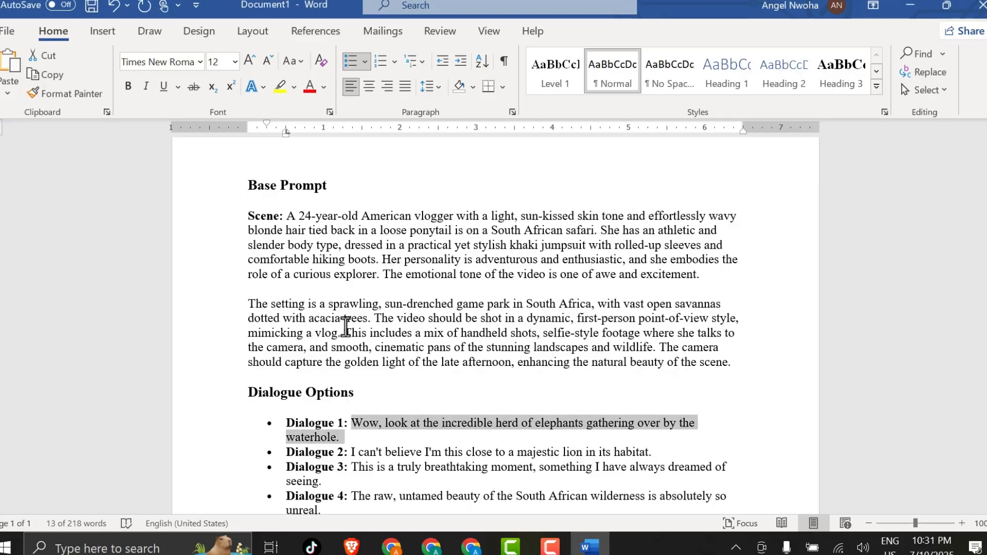
{"action": "scroll", "coordinate": [343, 329], "scroll_direction": "down", "scroll_amount": 1}
{"action": "left_click_drag", "start_coordinate": [350, 401], "coordinate": [648, 406]}
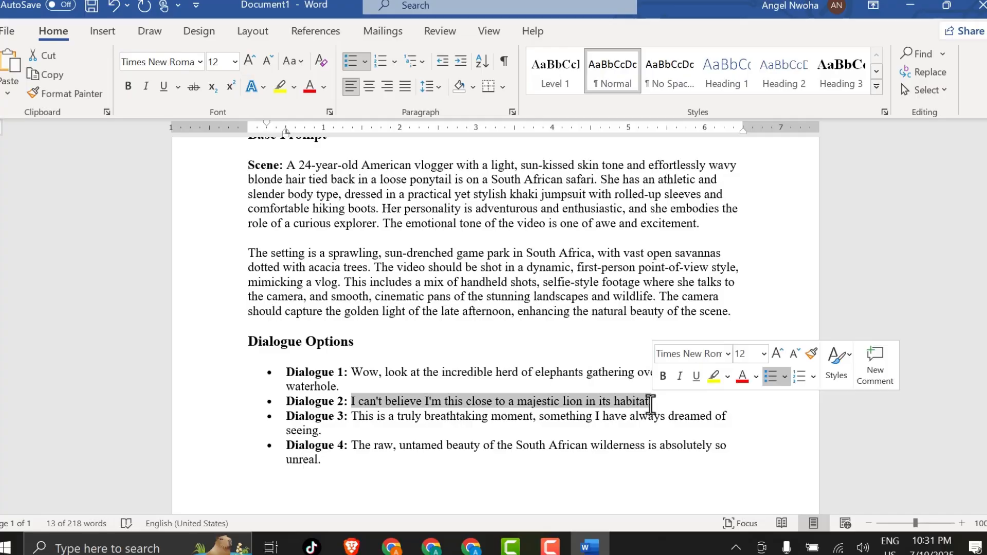
{"action": "right_click", "coordinate": [555, 397]}
{"action": "left_click", "coordinate": [591, 32]}
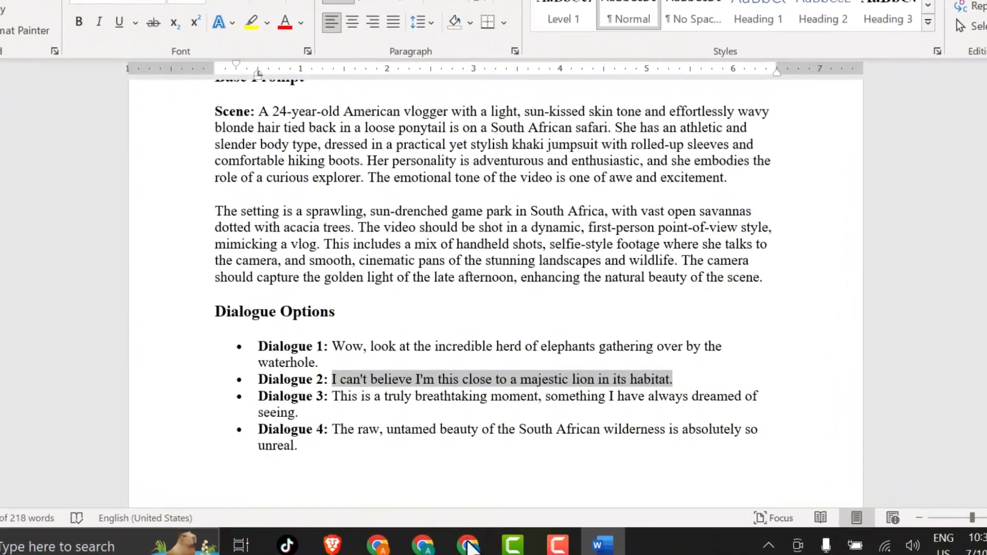
{"action": "key", "text": "alt+Tab"}
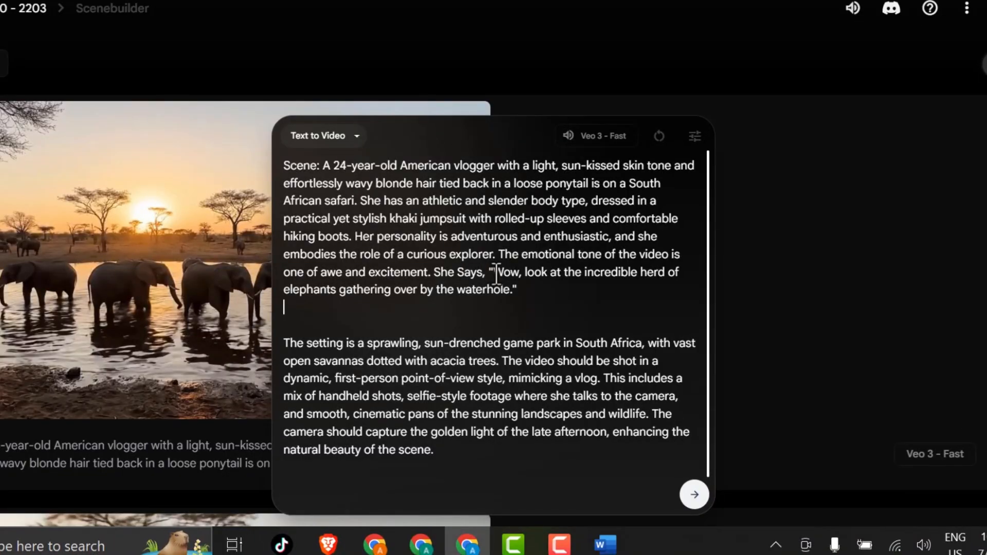
Replace the quoted elephant line with "I can't believe I'm this close to a majestic lion in its habitat.", remove the extra period, and generate the video.
{"action": "left_click_drag", "start_coordinate": [495, 273], "coordinate": [509, 291]}
{"action": "right_click", "coordinate": [492, 294]}
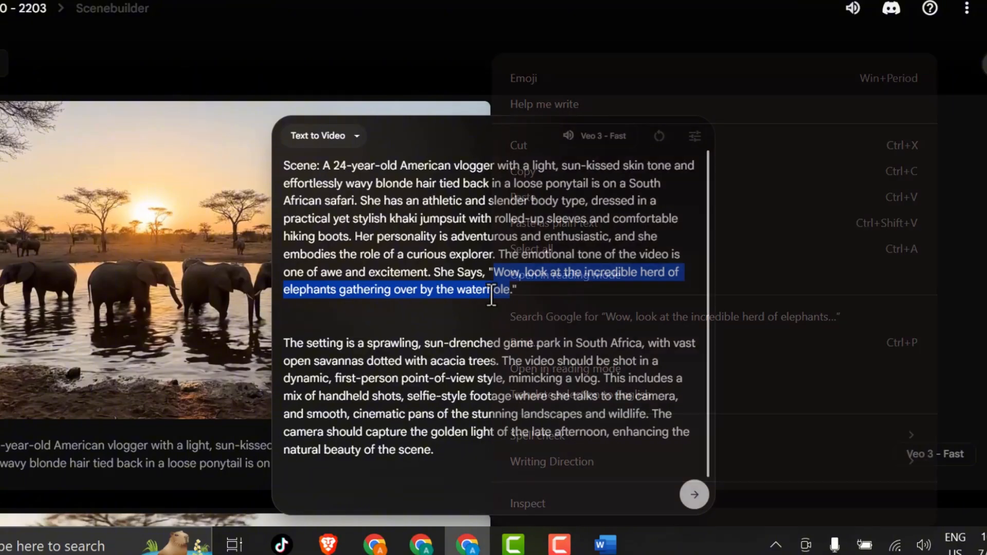
{"action": "left_click", "coordinate": [542, 194]}
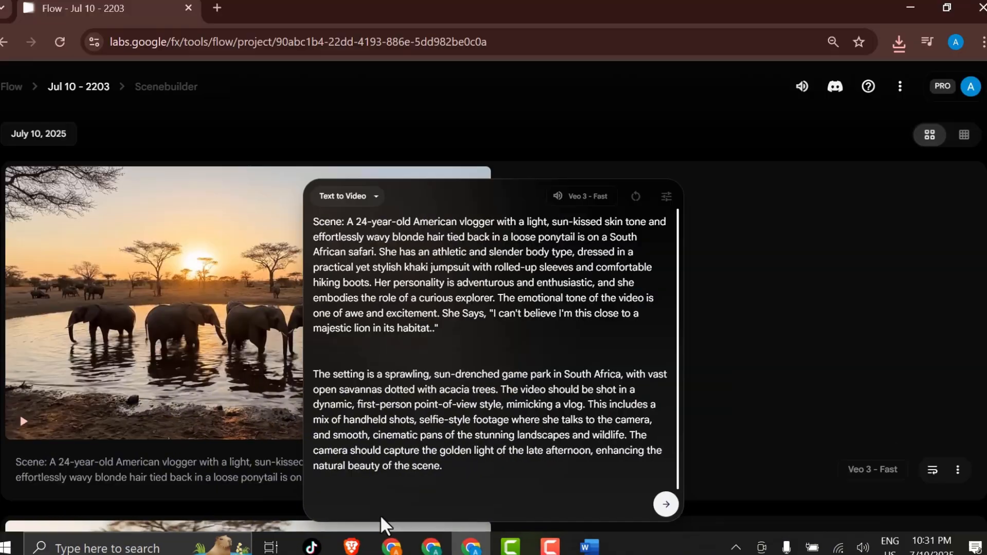
{"action": "key", "text": "BackSpace"}
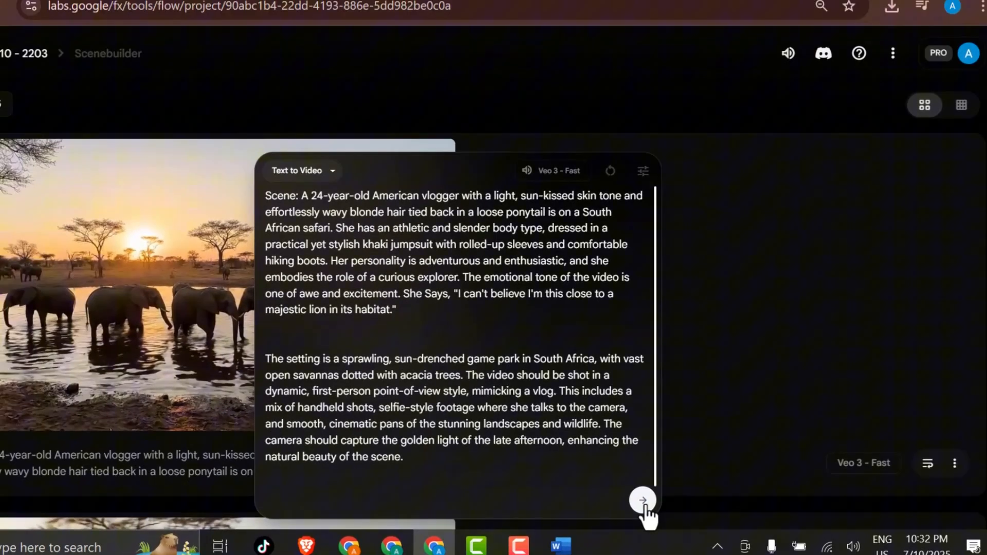
{"action": "left_click", "coordinate": [562, 486]}
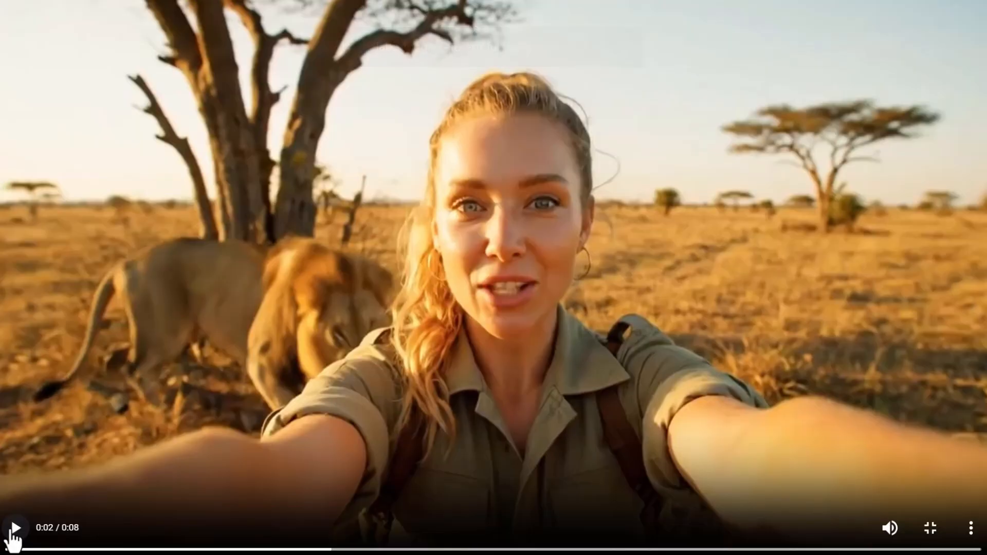
Play the generated lion video in full screen, then leave full screen.
{"action": "left_click", "coordinate": [16, 529]}
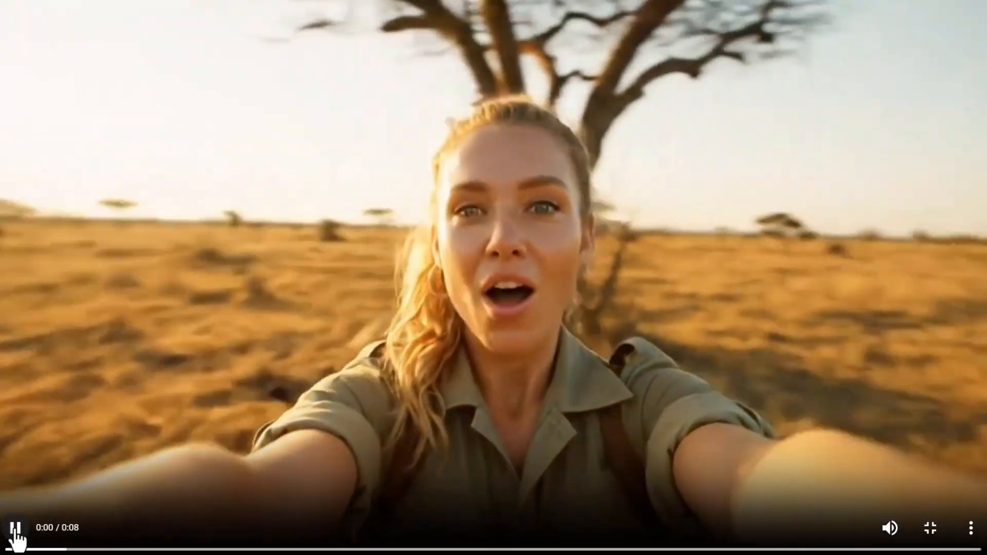
{"action": "key", "text": "Escape"}
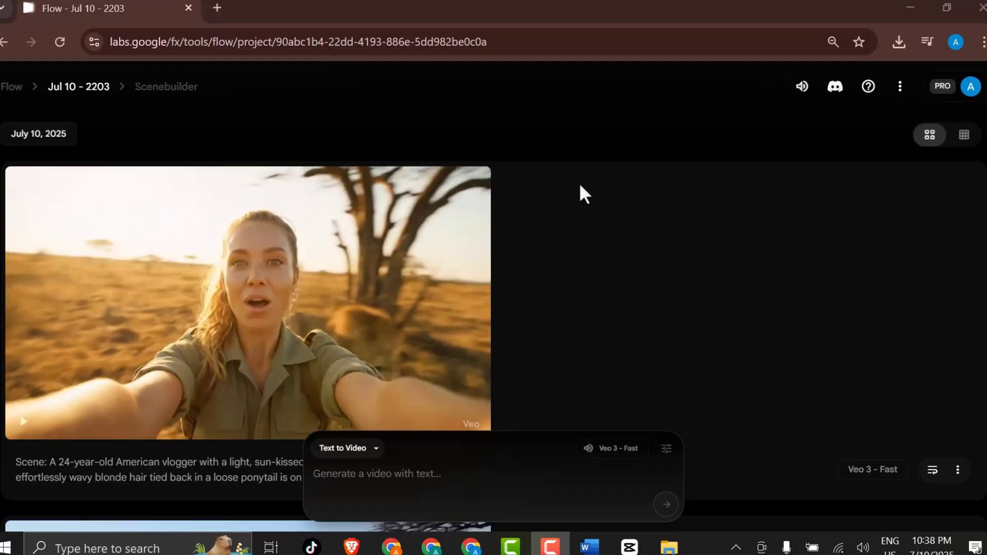
Look through the safari vlogger clips generated in the project and compare the character's appearance, setting and on-screen captions.
{"action": "scroll", "coordinate": [591, 190], "scroll_direction": "down", "scroll_amount": 4}
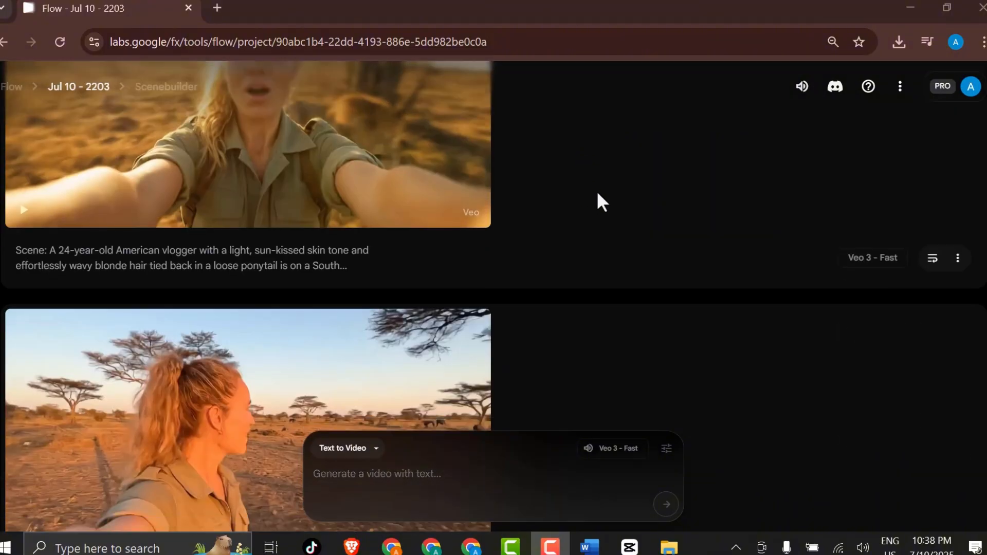
{"action": "scroll", "coordinate": [574, 199], "scroll_direction": "up", "scroll_amount": 4}
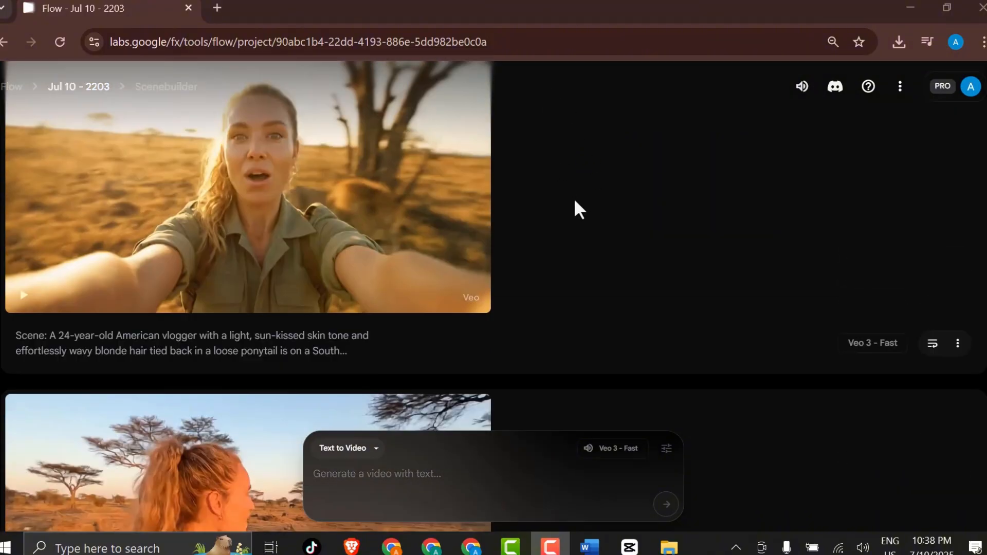
{"action": "scroll", "coordinate": [574, 198], "scroll_direction": "down", "scroll_amount": 2}
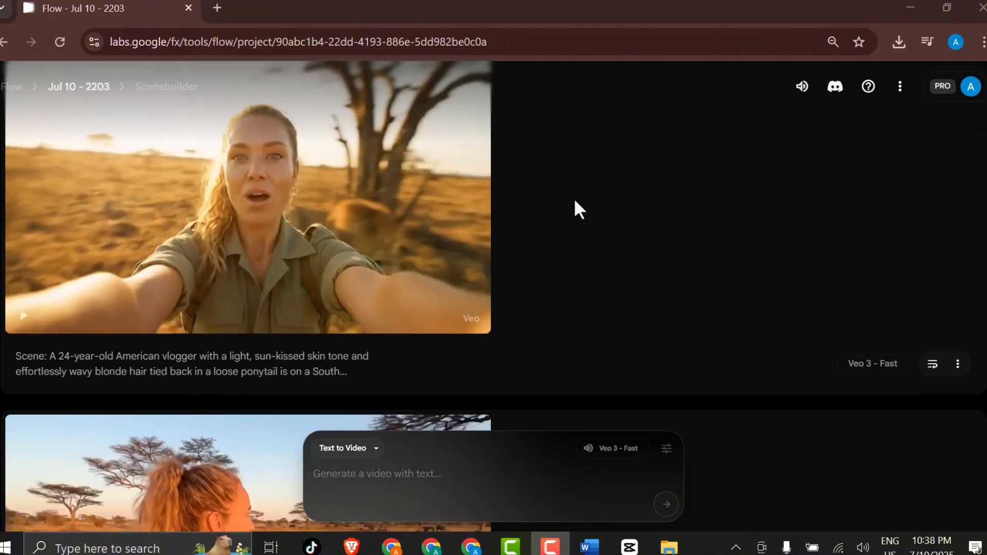
{"action": "scroll", "coordinate": [575, 201], "scroll_direction": "down", "scroll_amount": 6}
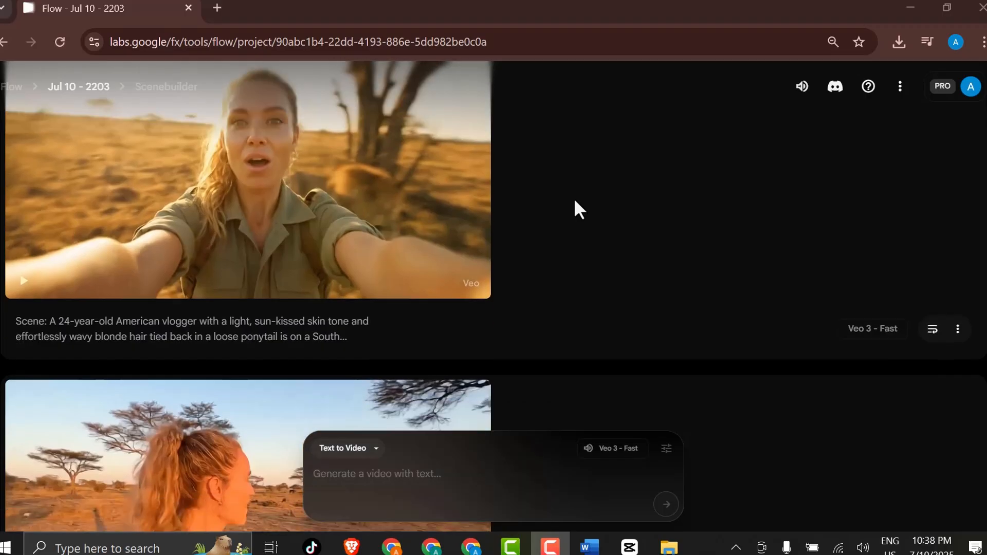
{"action": "scroll", "coordinate": [574, 201], "scroll_direction": "down", "scroll_amount": 7}
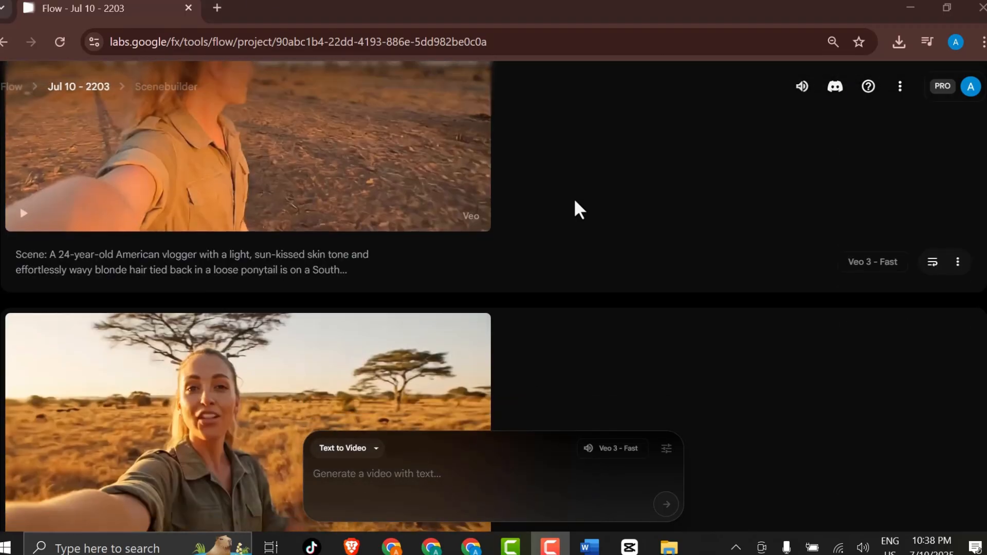
{"action": "scroll", "coordinate": [575, 202], "scroll_direction": "down", "scroll_amount": 10}
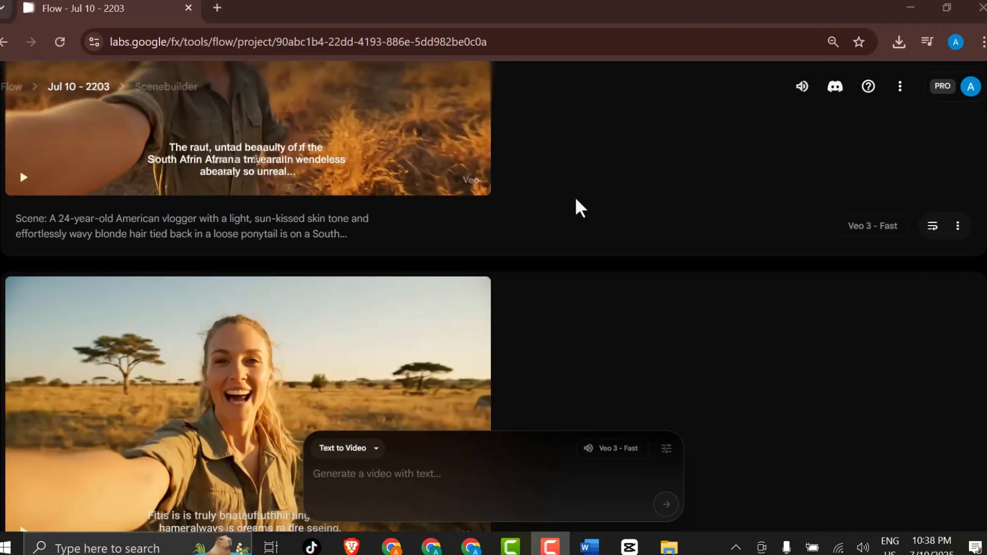
{"action": "scroll", "coordinate": [576, 200], "scroll_direction": "down", "scroll_amount": 2}
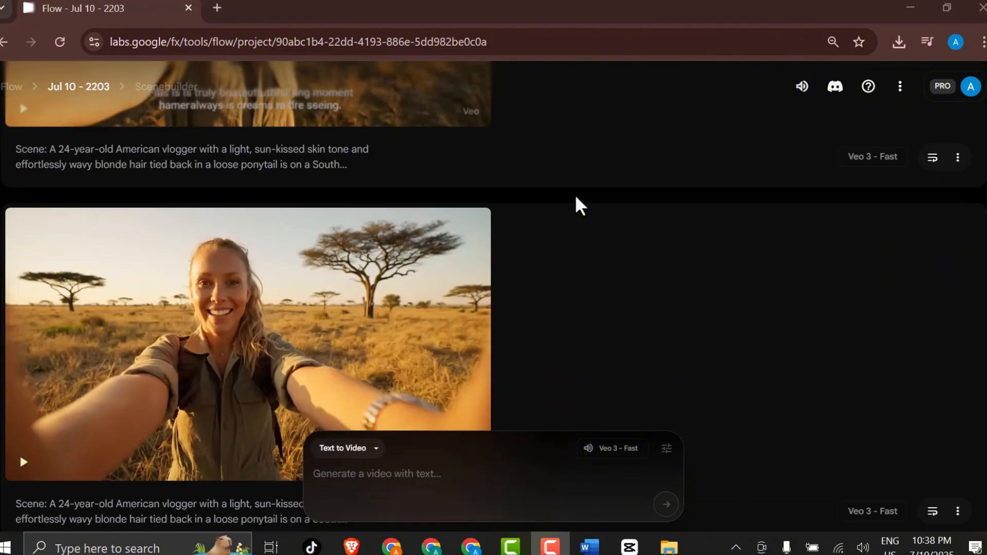
{"action": "scroll", "coordinate": [576, 197], "scroll_direction": "down", "scroll_amount": 2}
{"action": "scroll", "coordinate": [576, 198], "scroll_direction": "up", "scroll_amount": 8}
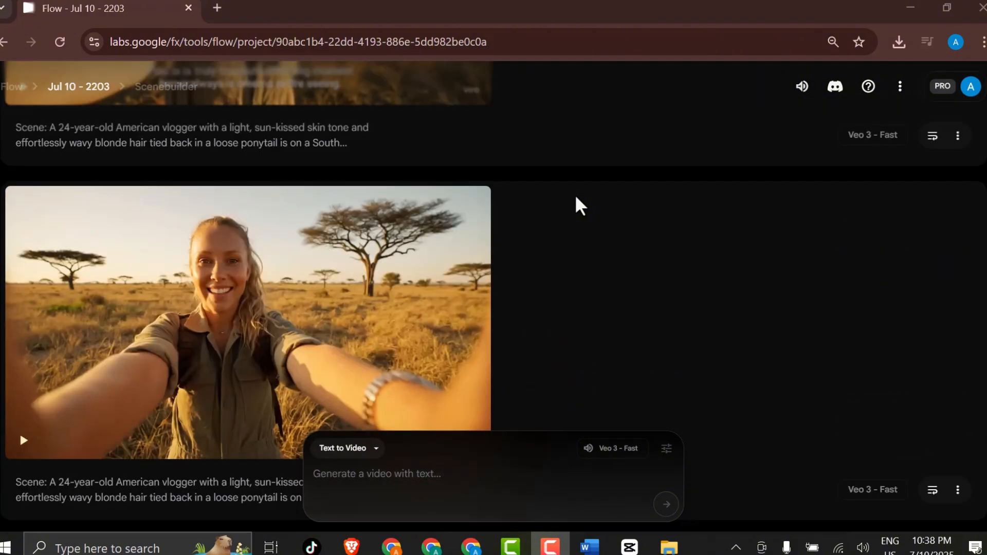
{"action": "scroll", "coordinate": [575, 194], "scroll_direction": "up", "scroll_amount": 6}
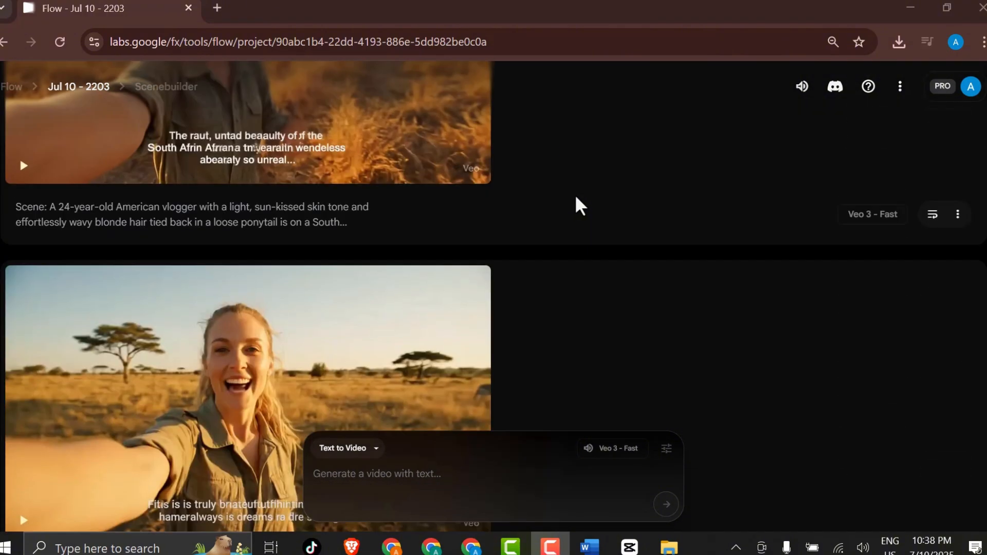
Go through the project's full list of generated safari clips, checking the vlogger's look, the scenery and the burned-in captions of each.
{"action": "scroll", "coordinate": [575, 195], "scroll_direction": "down", "scroll_amount": 5}
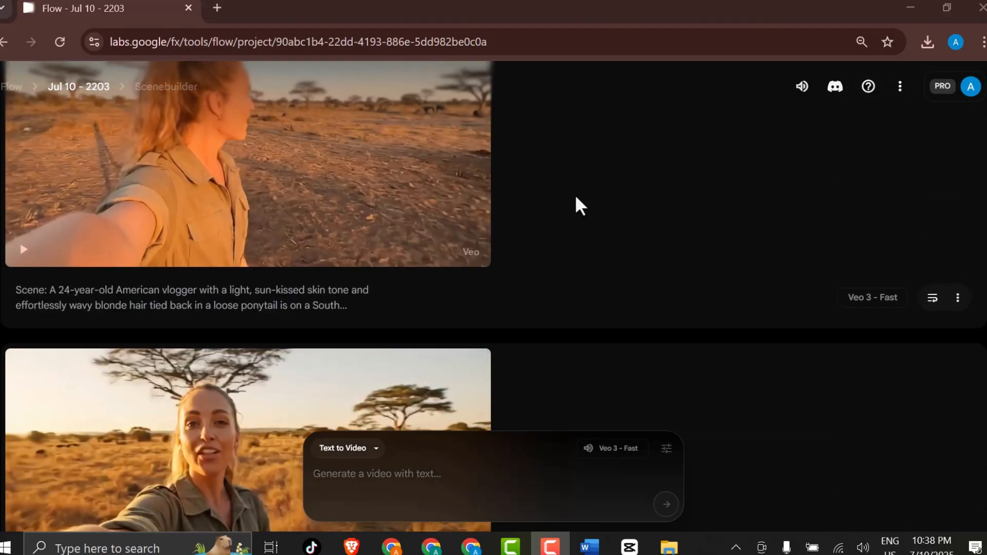
{"action": "scroll", "coordinate": [574, 194], "scroll_direction": "up", "scroll_amount": 2}
{"action": "scroll", "coordinate": [574, 195], "scroll_direction": "up", "scroll_amount": 4}
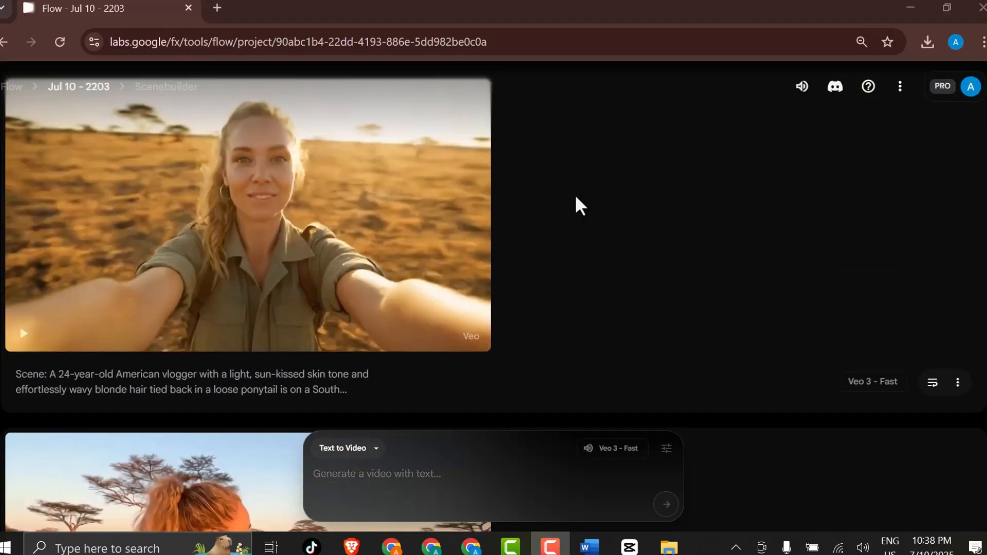
{"action": "scroll", "coordinate": [575, 194], "scroll_direction": "down", "scroll_amount": 3}
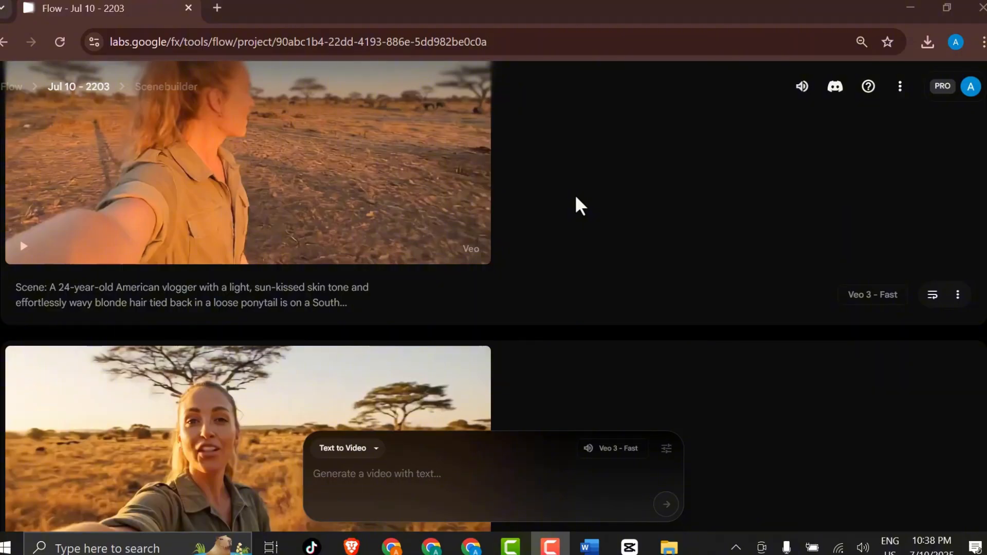
{"action": "scroll", "coordinate": [576, 198], "scroll_direction": "down", "scroll_amount": 6}
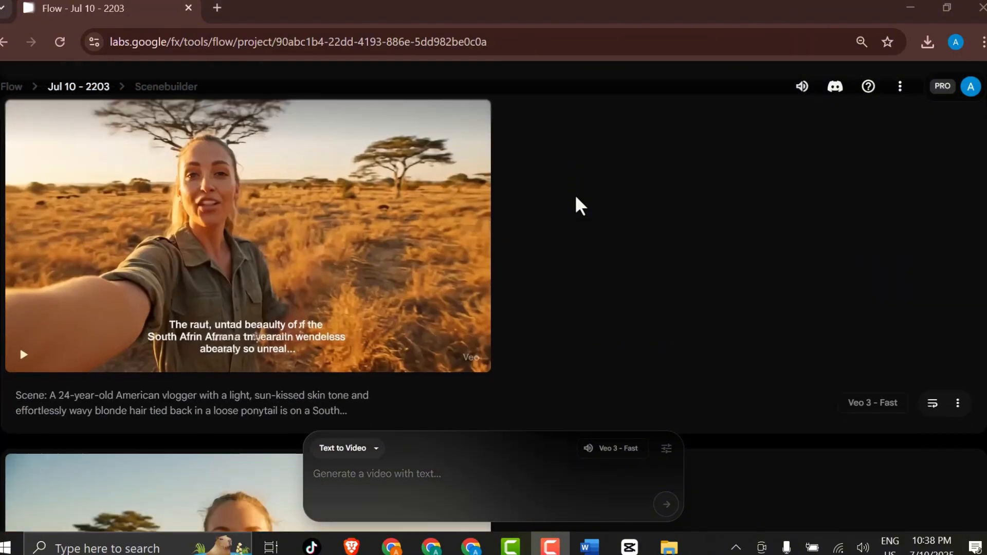
{"action": "scroll", "coordinate": [575, 201], "scroll_direction": "down", "scroll_amount": 5}
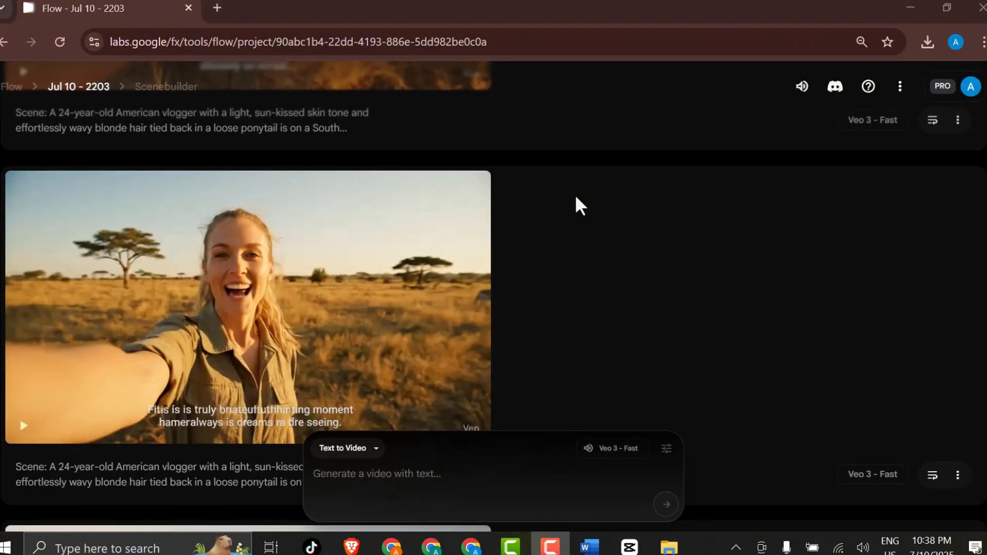
{"action": "scroll", "coordinate": [576, 198], "scroll_direction": "down", "scroll_amount": 4}
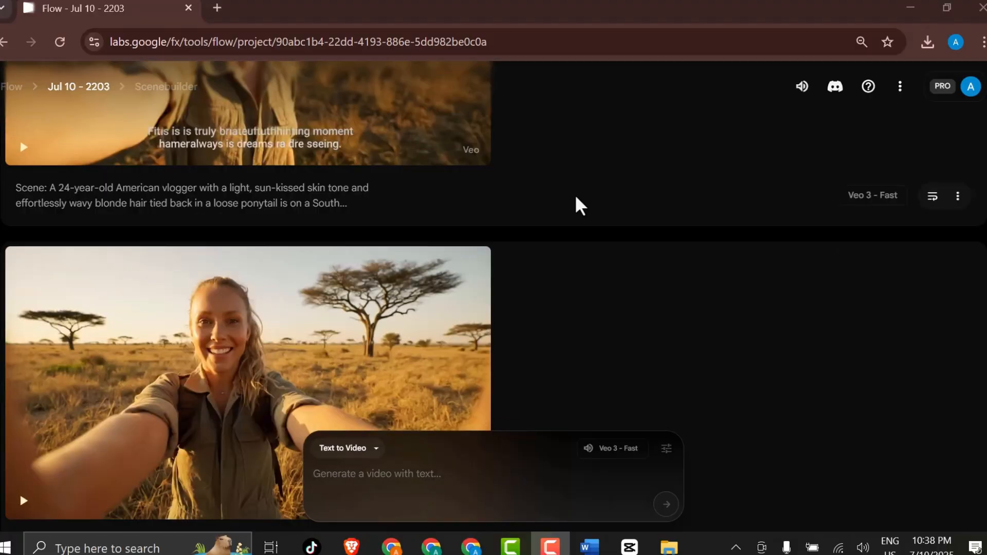
{"action": "scroll", "coordinate": [576, 197], "scroll_direction": "down", "scroll_amount": 8}
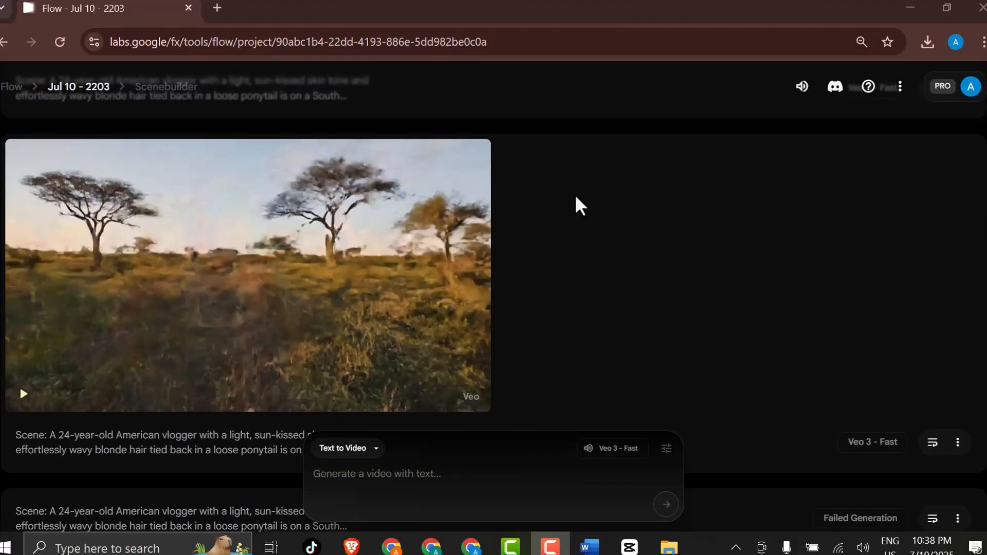
{"action": "scroll", "coordinate": [576, 198], "scroll_direction": "up", "scroll_amount": 6}
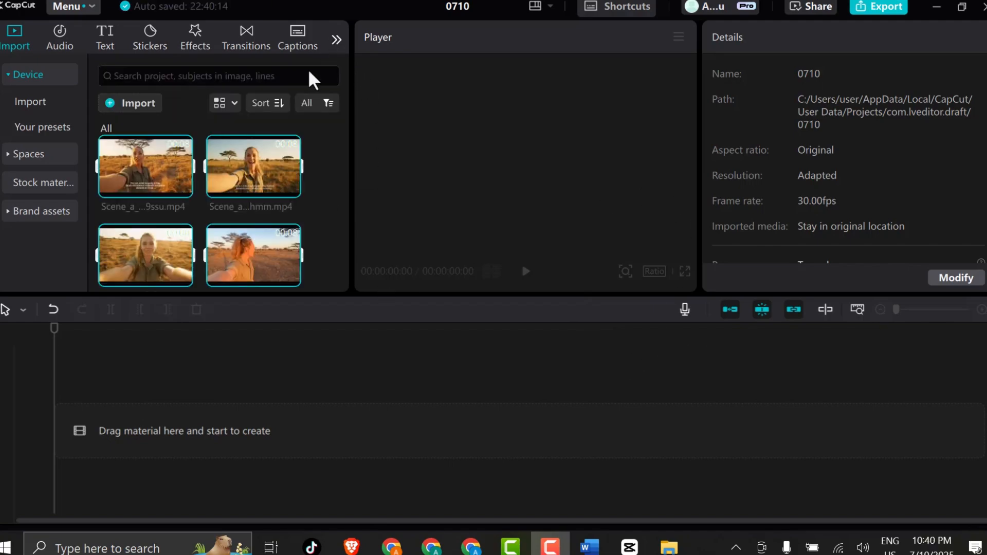
In the CapCut project, place the four imported safari clips on the timeline and scale them all to 113%.
{"action": "left_click_drag", "start_coordinate": [214, 234], "coordinate": [154, 357]}
{"action": "left_click", "coordinate": [447, 446]}
{"action": "left_click_drag", "start_coordinate": [478, 368], "coordinate": [100, 482]}
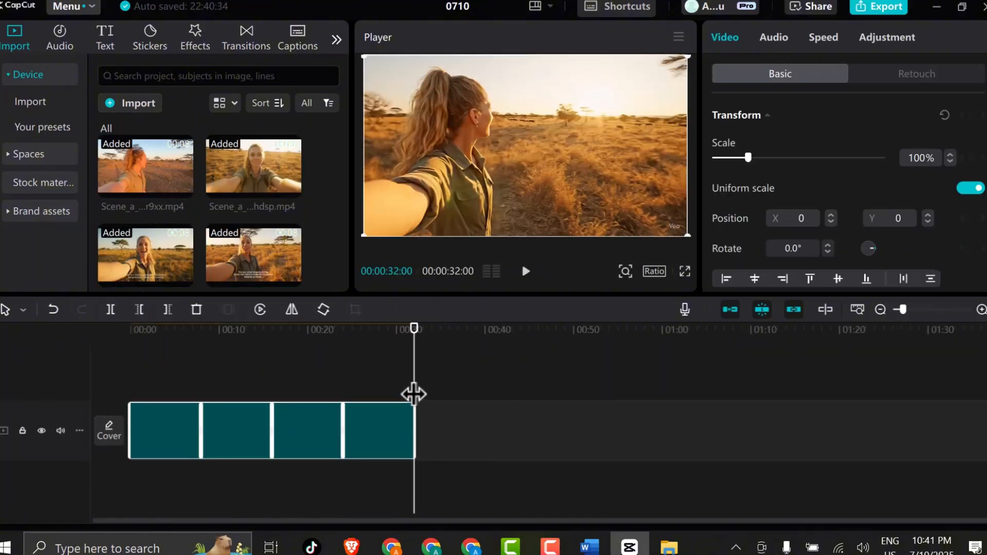
{"action": "left_click", "coordinate": [344, 409]}
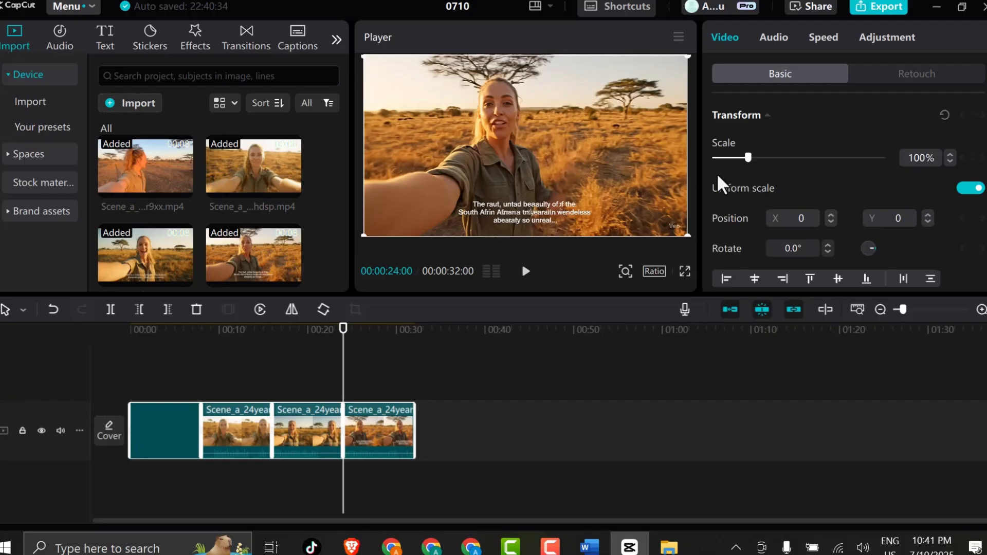
{"action": "left_click_drag", "start_coordinate": [749, 161], "coordinate": [753, 162]}
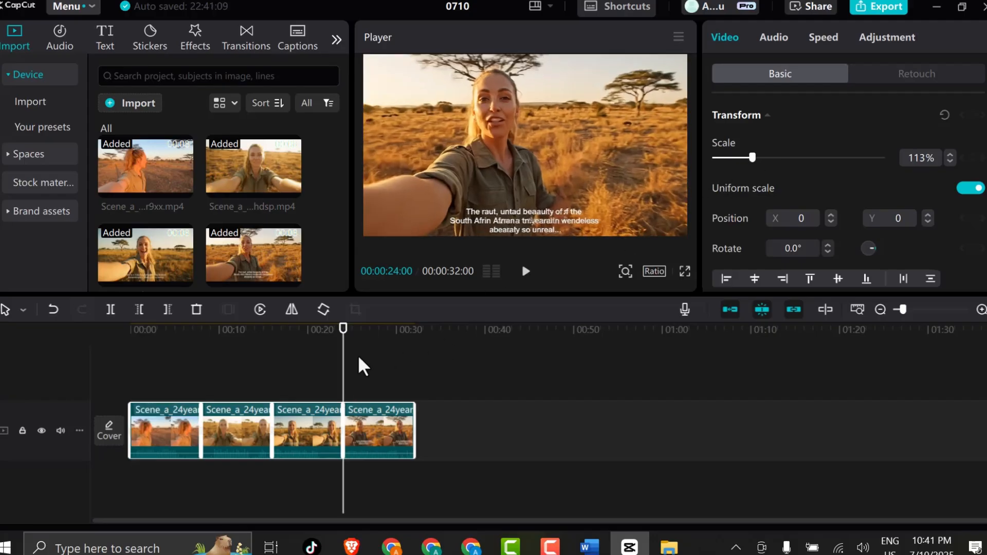
Add the Mix transition between the first and second clips and apply it to all clips.
{"action": "left_click_drag", "start_coordinate": [344, 379], "coordinate": [306, 391]}
{"action": "mouse_move", "coordinate": [224, 390]}
{"action": "left_mouse_down"}
{"action": "mouse_move", "coordinate": [152, 407]}
{"action": "mouse_move", "coordinate": [215, 385]}
{"action": "left_mouse_up"}
{"action": "scroll", "coordinate": [248, 374], "scroll_direction": "up", "scroll_amount": 2}
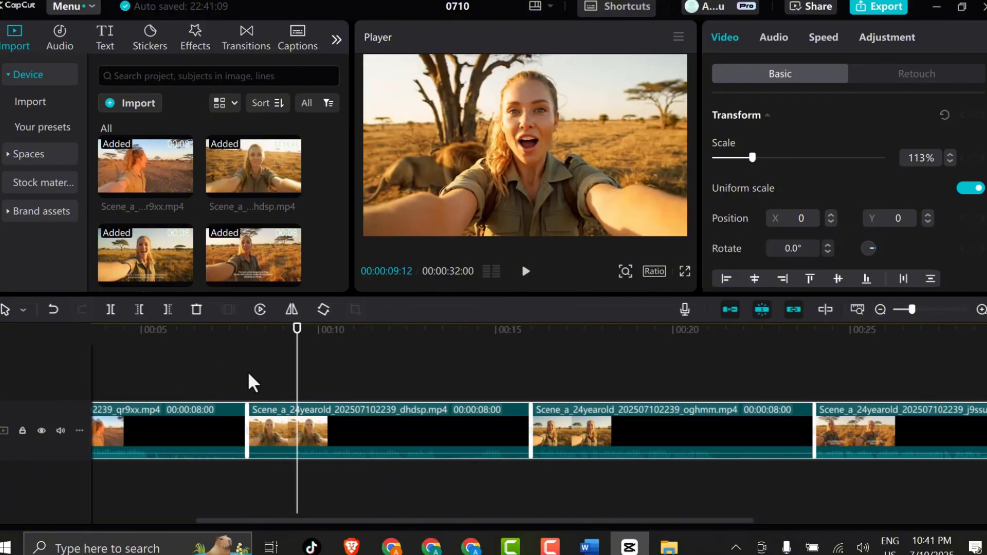
{"action": "left_click", "coordinate": [254, 374]}
{"action": "left_click", "coordinate": [246, 39]}
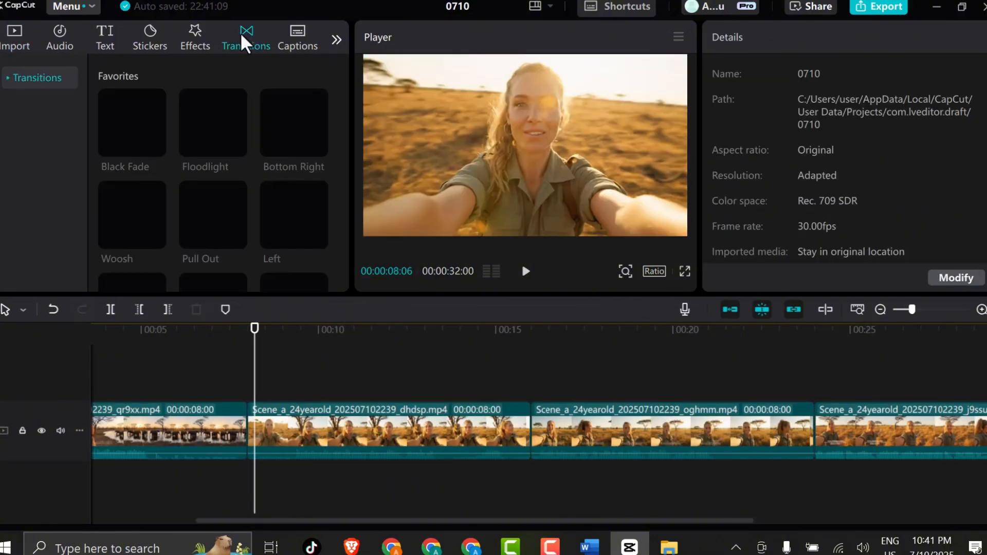
{"action": "scroll", "coordinate": [226, 185], "scroll_direction": "down", "scroll_amount": 2}
{"action": "scroll", "coordinate": [226, 196], "scroll_direction": "down", "scroll_amount": 3}
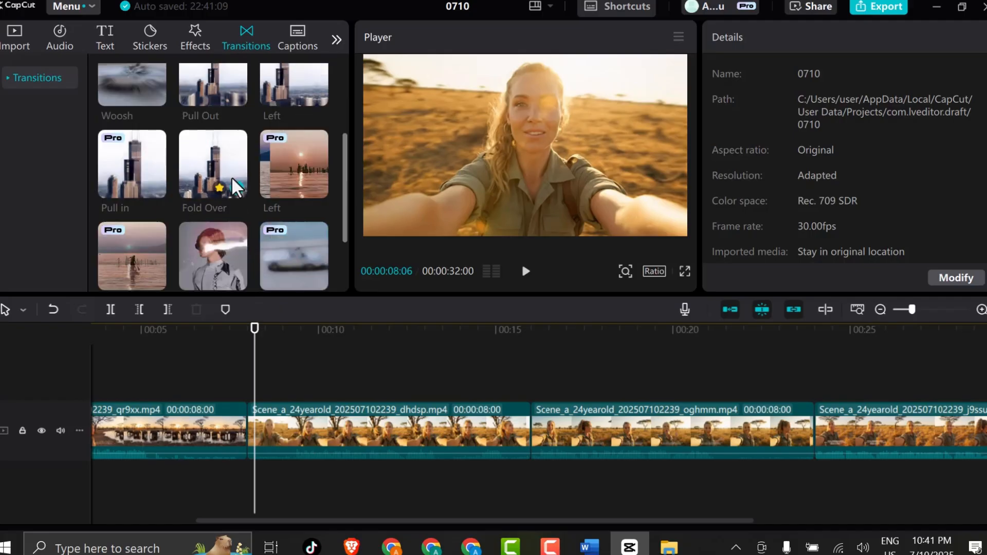
{"action": "mouse_move", "coordinate": [213, 185]}
{"action": "left_mouse_down"}
{"action": "mouse_move", "coordinate": [256, 389]}
{"action": "mouse_move", "coordinate": [247, 432]}
{"action": "left_mouse_up"}
{"action": "left_click", "coordinate": [608, 317]}
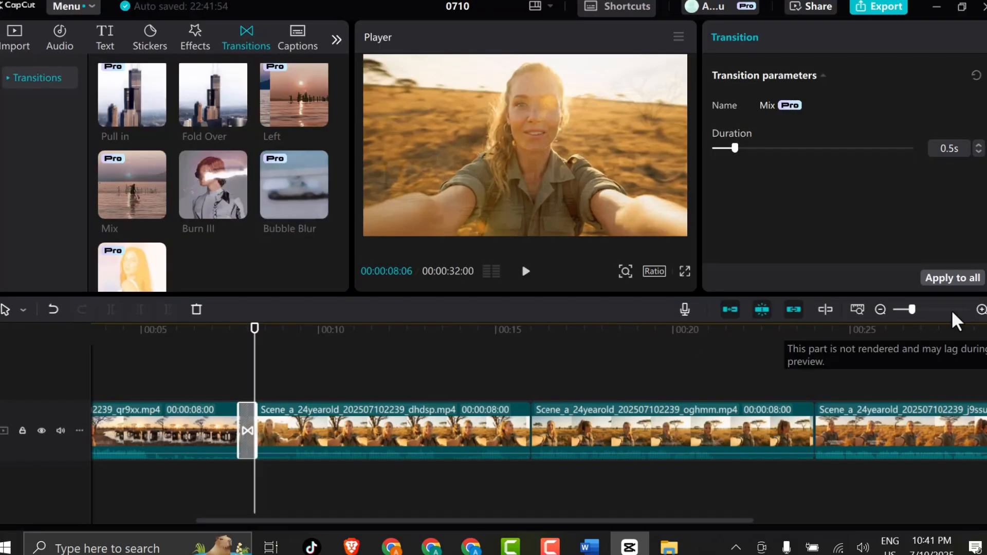
{"action": "left_click", "coordinate": [947, 278]}
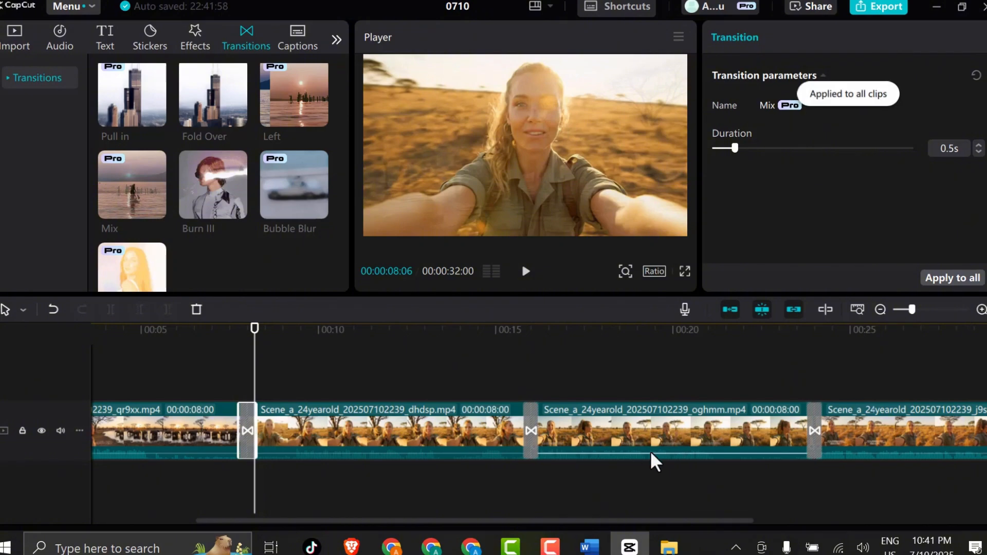
Add the Clear filter above the clips from the start and extend it to the end of the last clip.
{"action": "left_click_drag", "start_coordinate": [255, 377], "coordinate": [95, 375]}
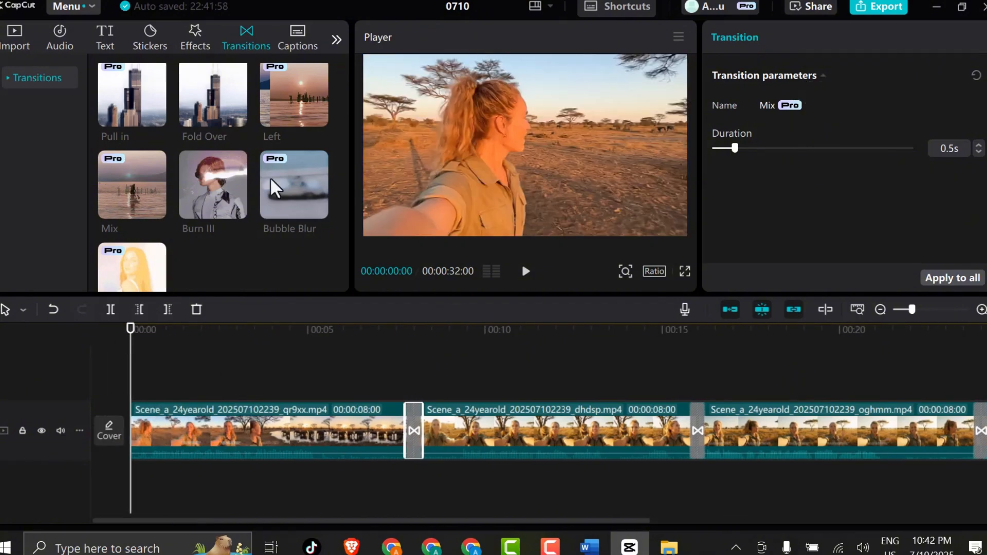
{"action": "left_click", "coordinate": [337, 39]}
{"action": "left_click", "coordinate": [242, 41]}
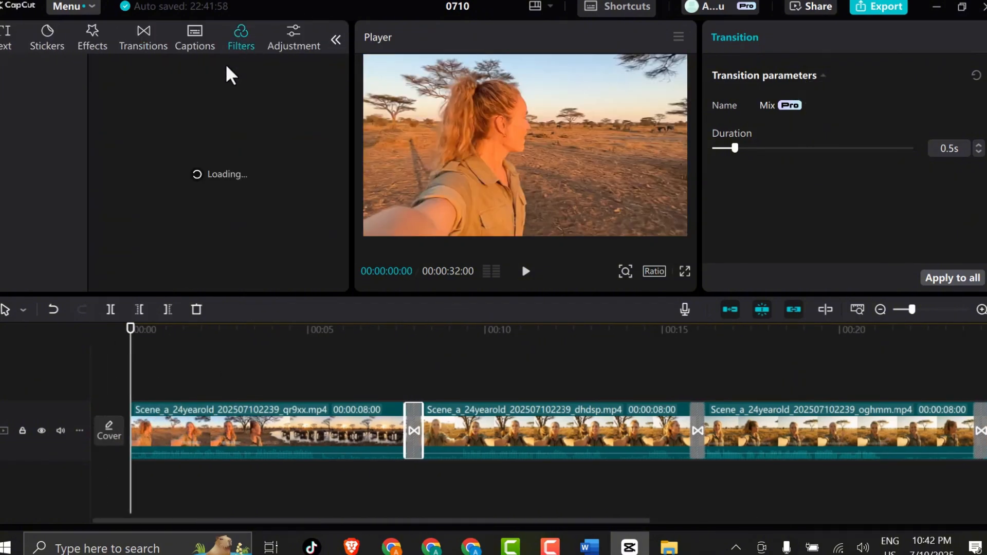
{"action": "left_click_drag", "start_coordinate": [132, 163], "coordinate": [141, 398]}
{"action": "left_click_drag", "start_coordinate": [237, 392], "coordinate": [846, 392]}
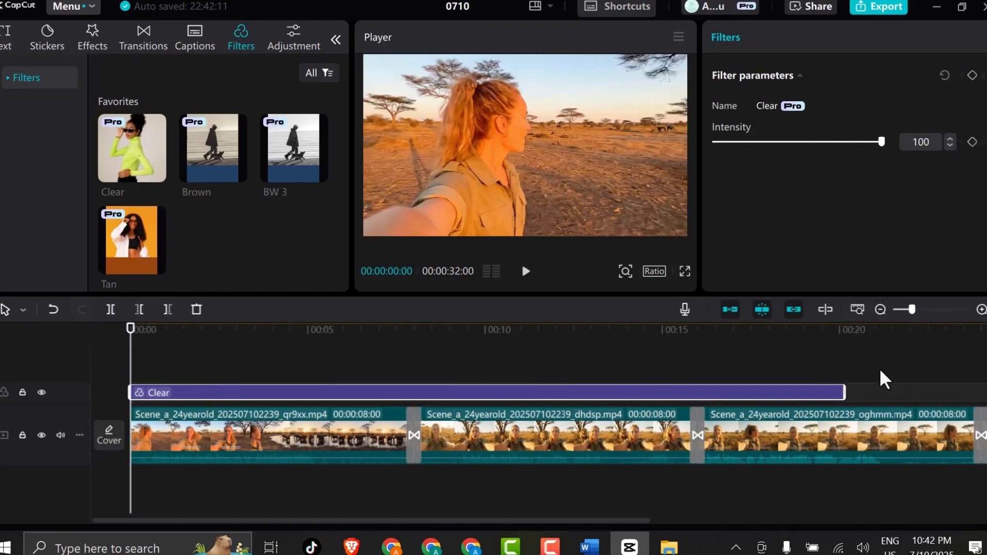
{"action": "left_click", "coordinate": [880, 310]}
{"action": "left_click_drag", "start_coordinate": [491, 393], "coordinate": [695, 406]}
{"action": "left_click_drag", "start_coordinate": [127, 371], "coordinate": [168, 448]}
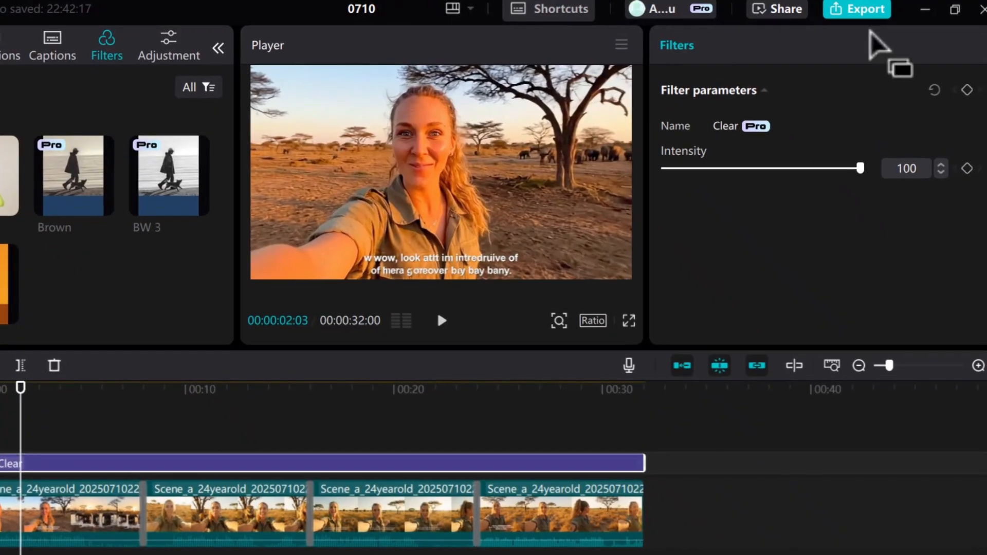
Export the edited video under the name park.
{"action": "left_click", "coordinate": [869, 11]}
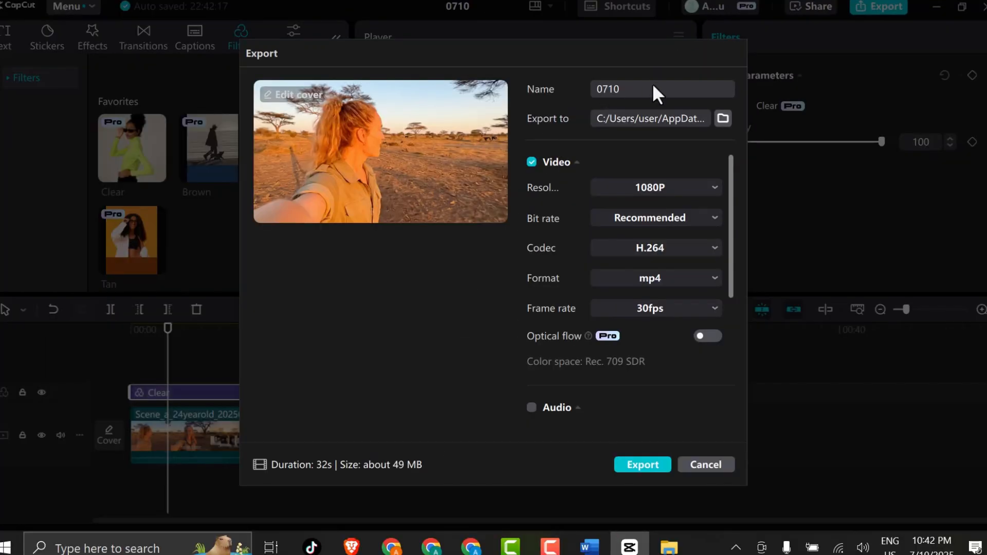
{"action": "double_click", "coordinate": [591, 97]}
{"action": "type", "text": "sl"}
{"action": "key", "text": "BackSpace"}
{"action": "key", "text": "BackSpace"}
{"action": "type", "text": "parl"}
{"action": "key", "text": "BackSpace"}
{"action": "type", "text": "k"}
{"action": "left_click", "coordinate": [646, 463]}
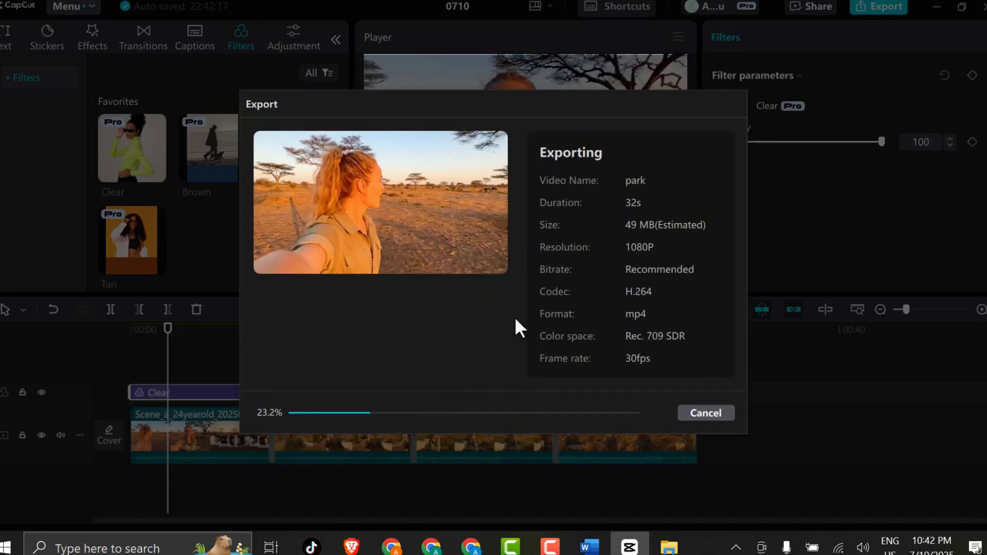